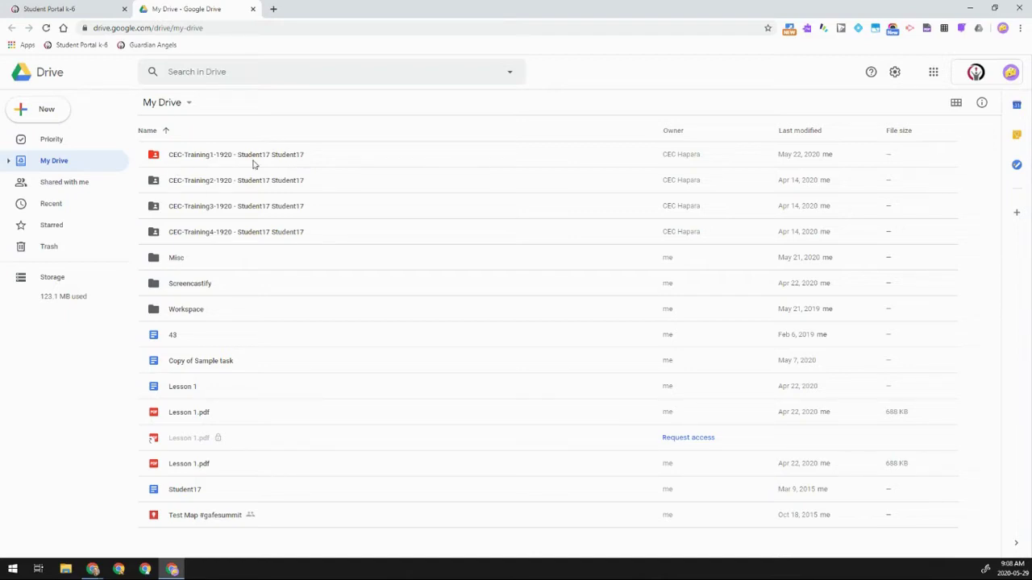
Look over the Priority page, and examine the general Drive settings down to the Suggestions options.
click(52, 143)
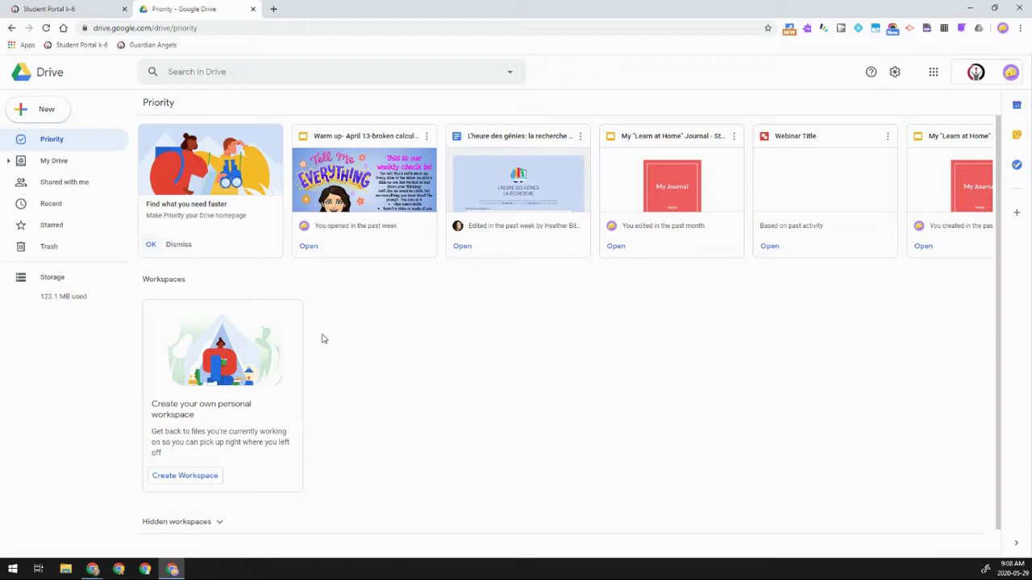
click(63, 166)
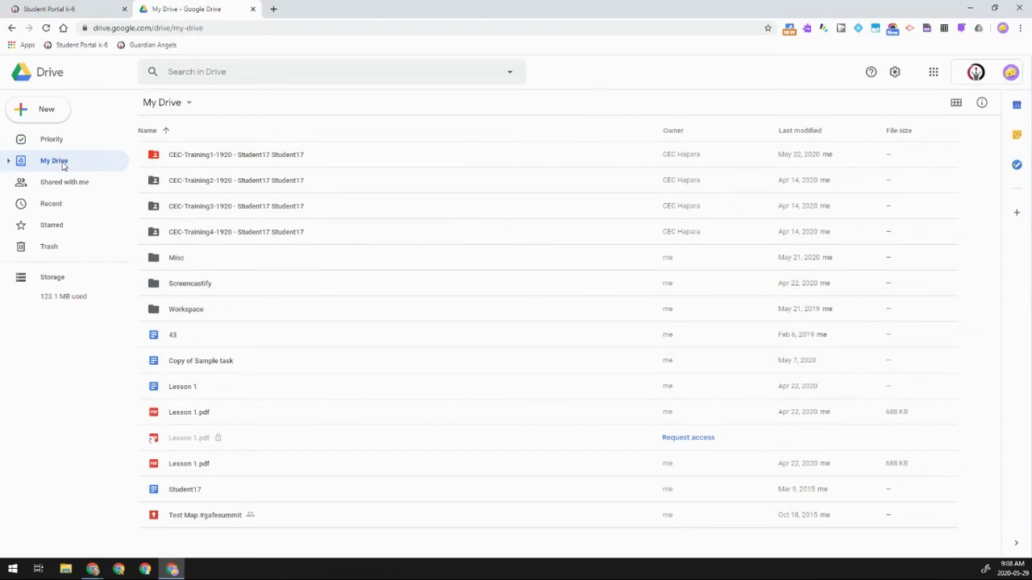
click(894, 76)
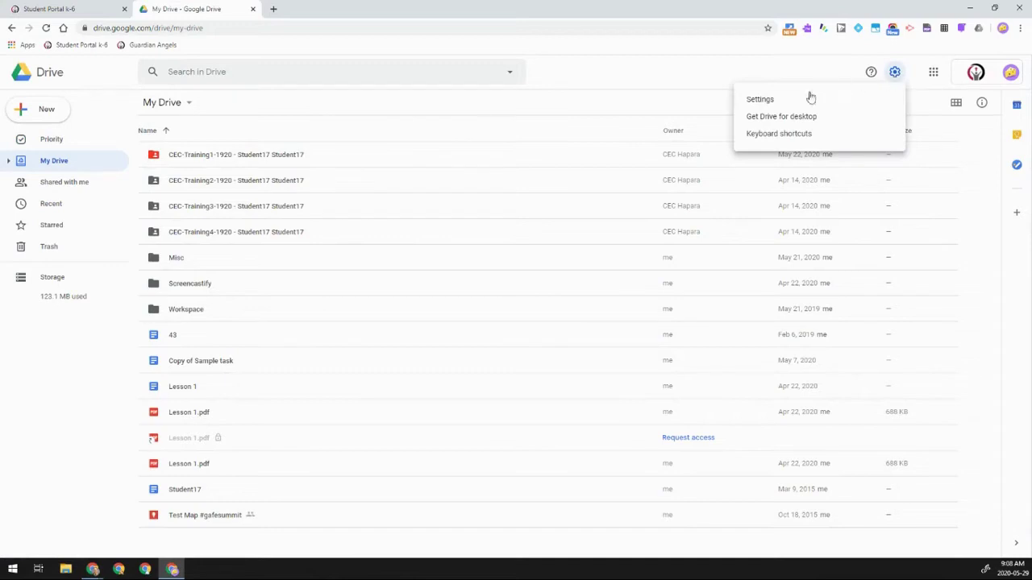
click(762, 99)
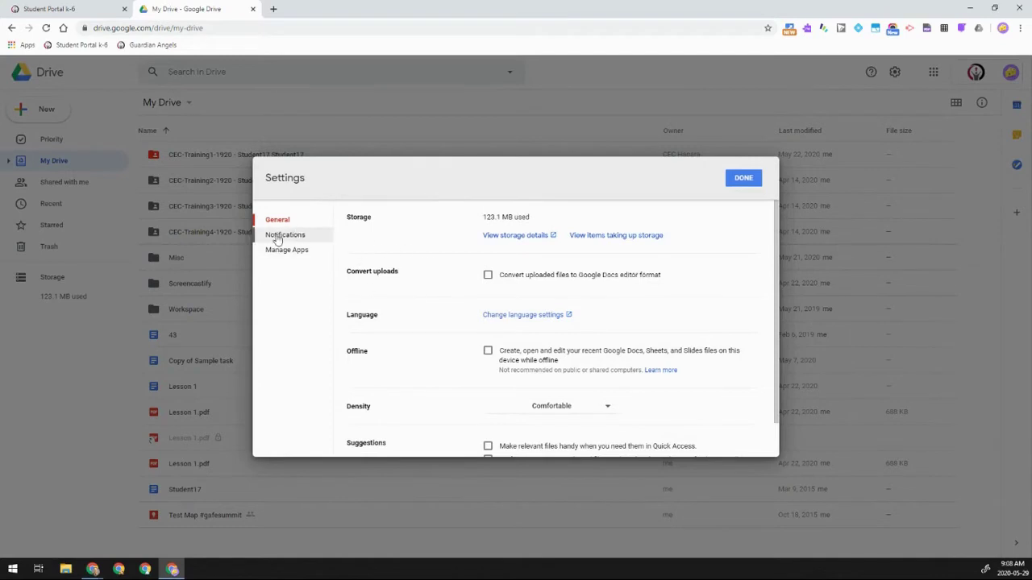
scroll(485, 292, down, 1)
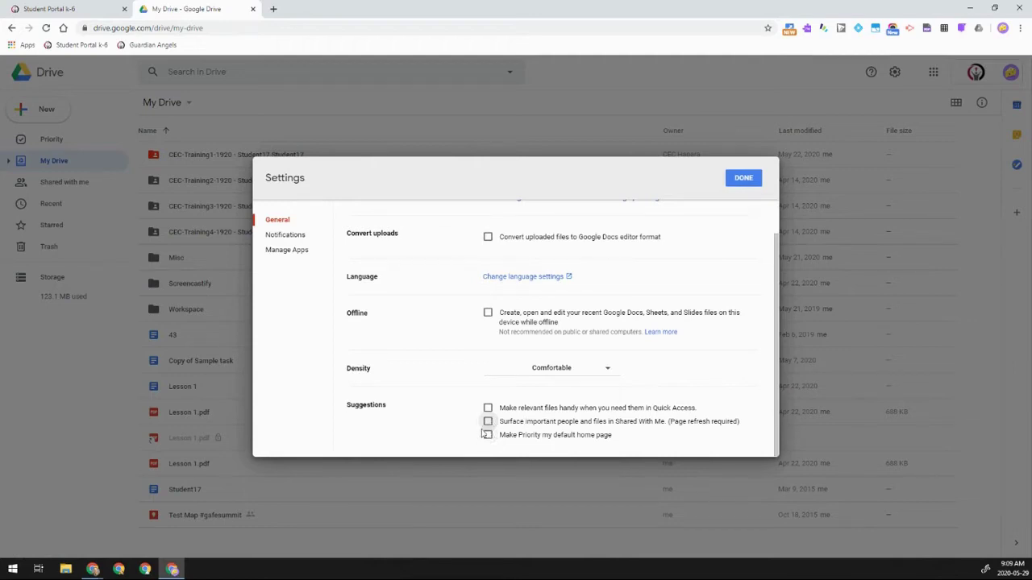
scroll(447, 410, up, 1)
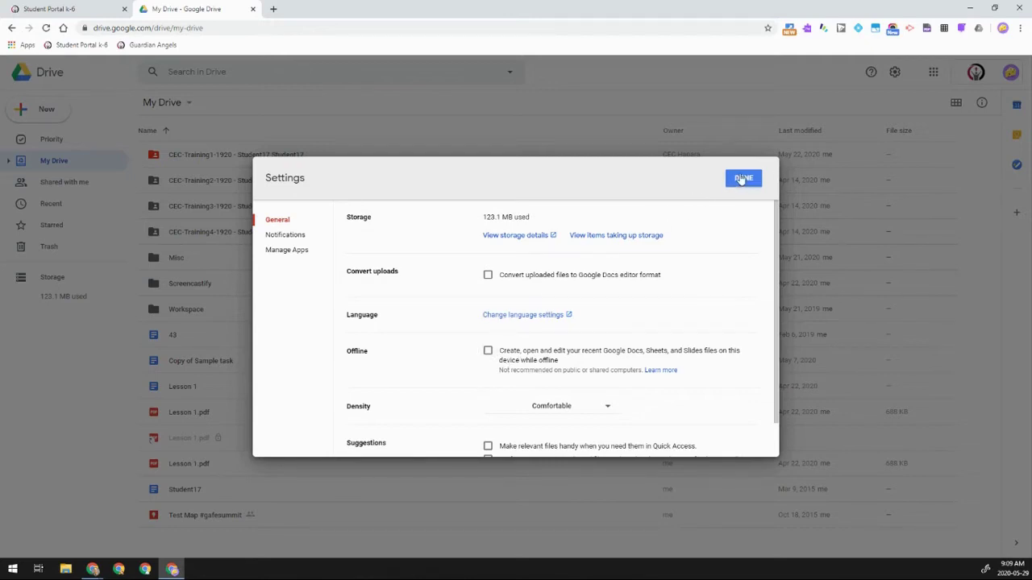
click(738, 184)
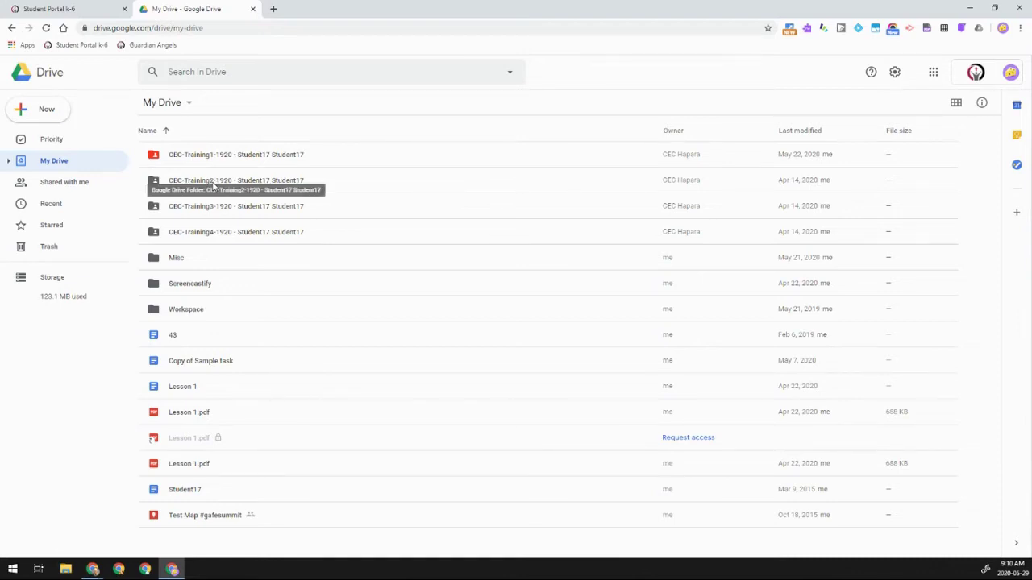
Change the CEC-Training2-1920 folder's color to green and the CEC-Training3-1920 folder's color to blue.
right_click(214, 186)
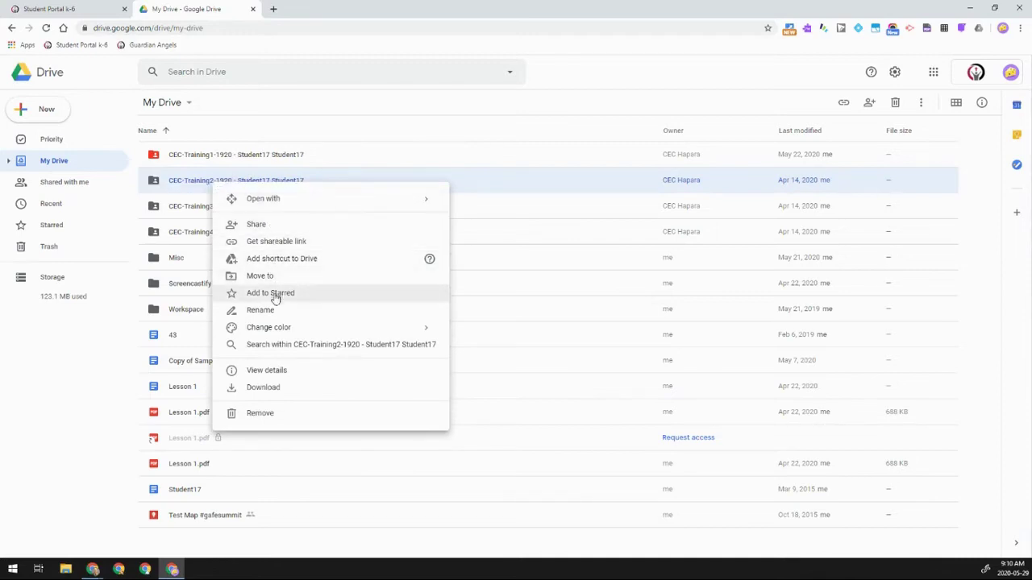
mouse_move(278, 331)
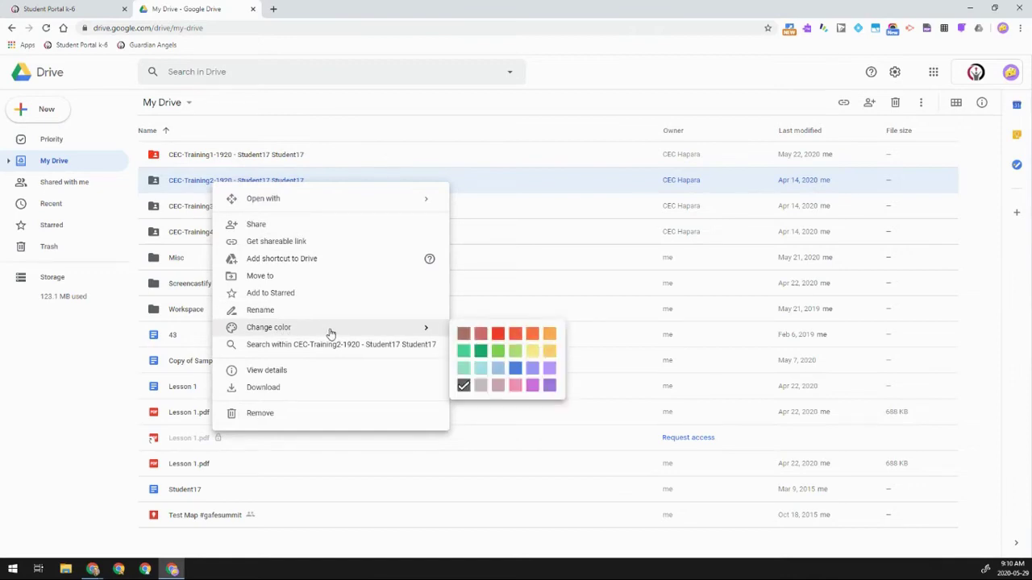
click(500, 353)
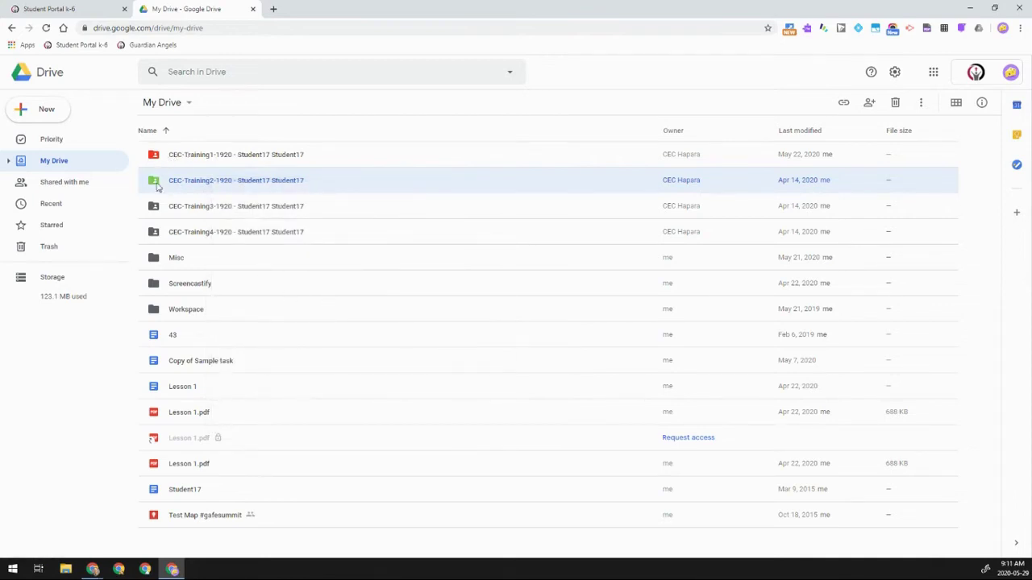
right_click(176, 211)
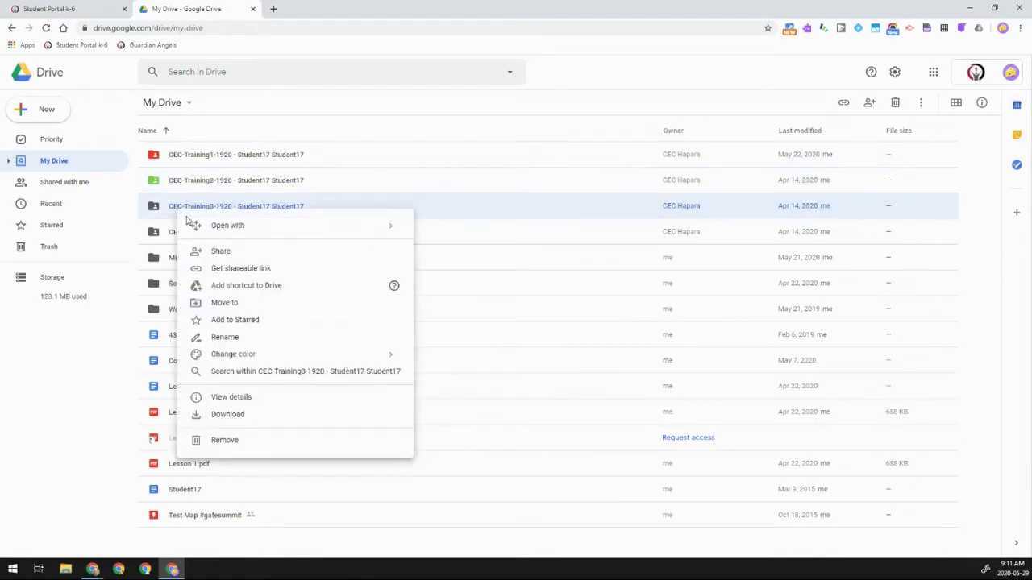
mouse_move(263, 353)
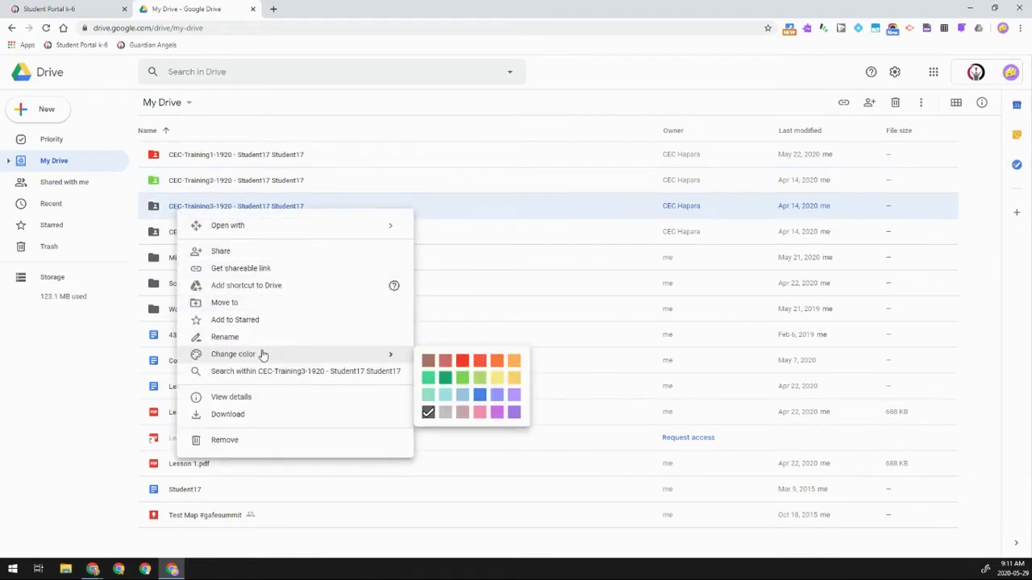
click(481, 396)
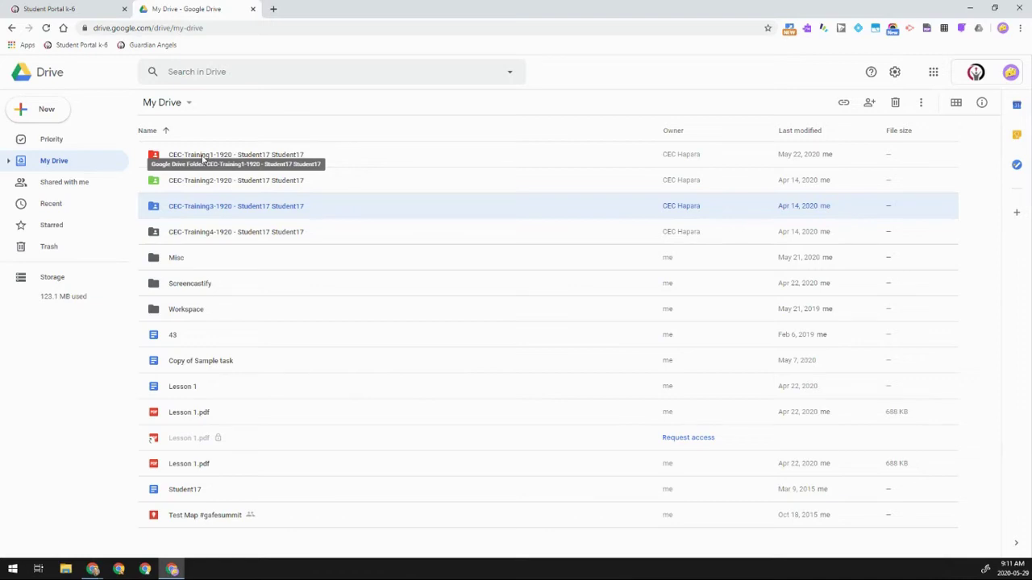
Rename the red CEC-Training1-1920 folder in My Drive as "Math".
right_click(204, 158)
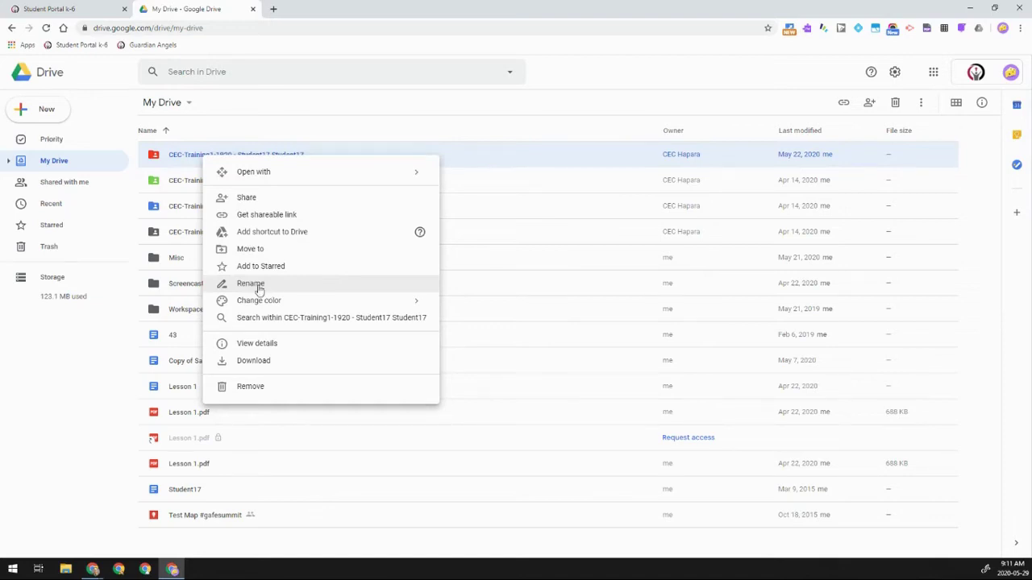
click(258, 284)
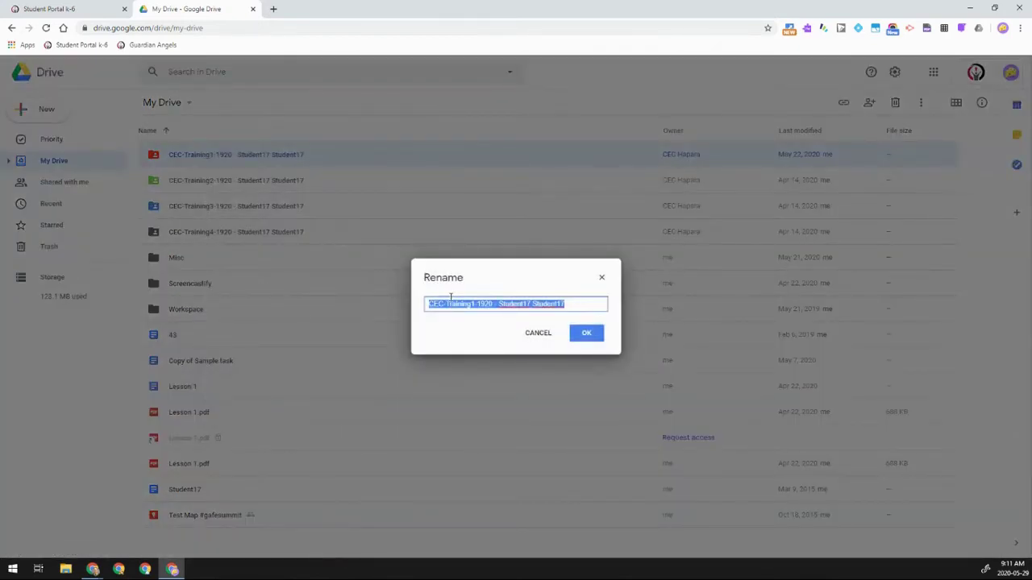
text(Math)
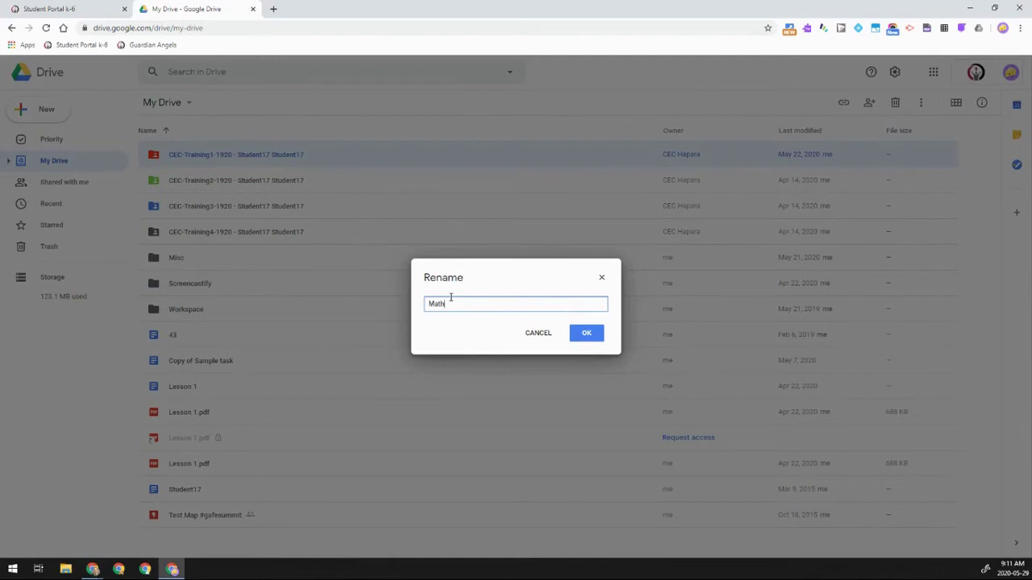
click(577, 337)
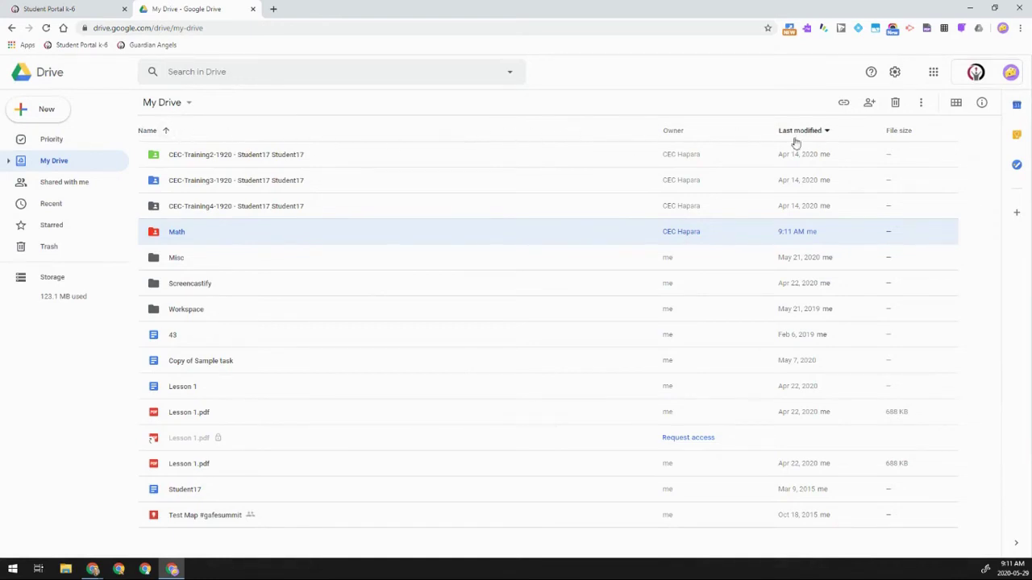
Add an exclamation mark before the Math folder's name so that it reads "! Math".
right_click(185, 232)
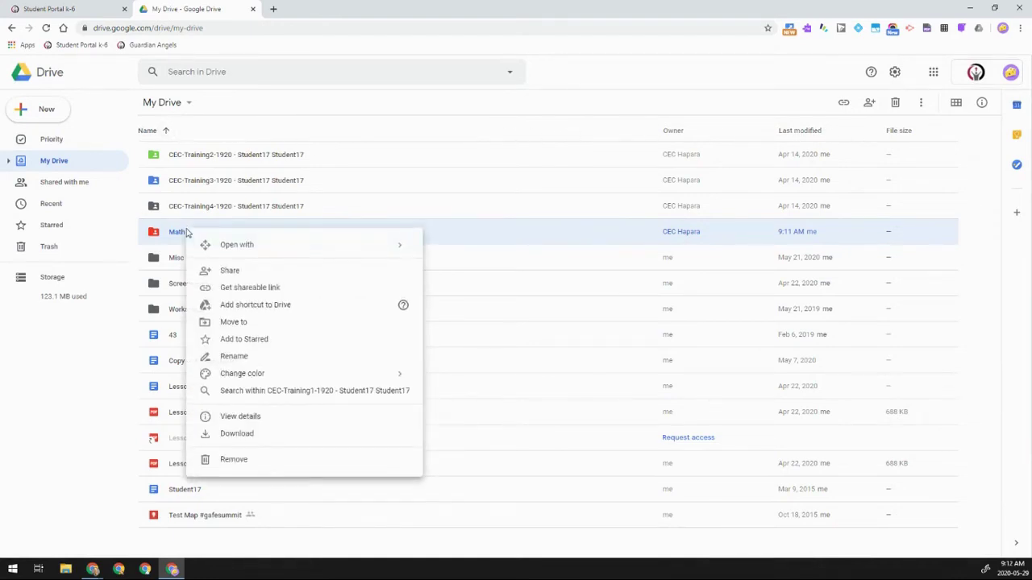
click(261, 363)
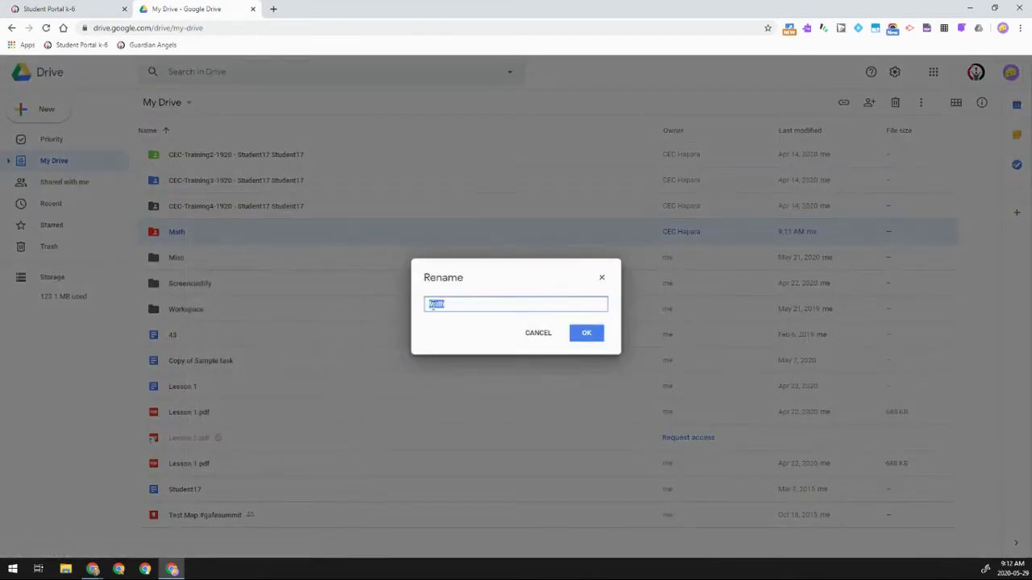
key(Home)
text(1)
drag(435, 305, 422, 306)
text(!)
click(587, 335)
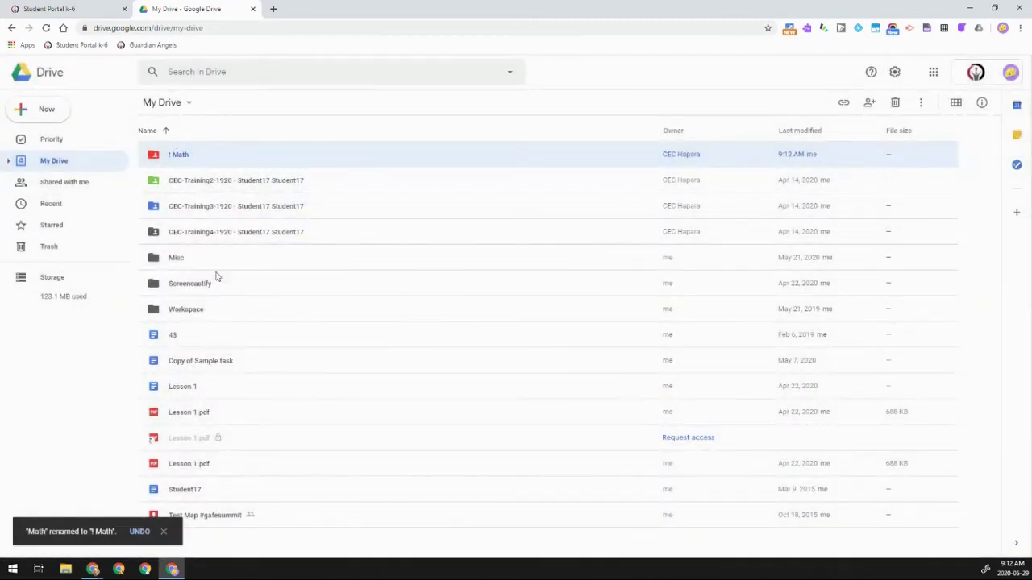
Reverse the name sorting of the My Drive list to descending, and return it to ascending.
click(165, 133)
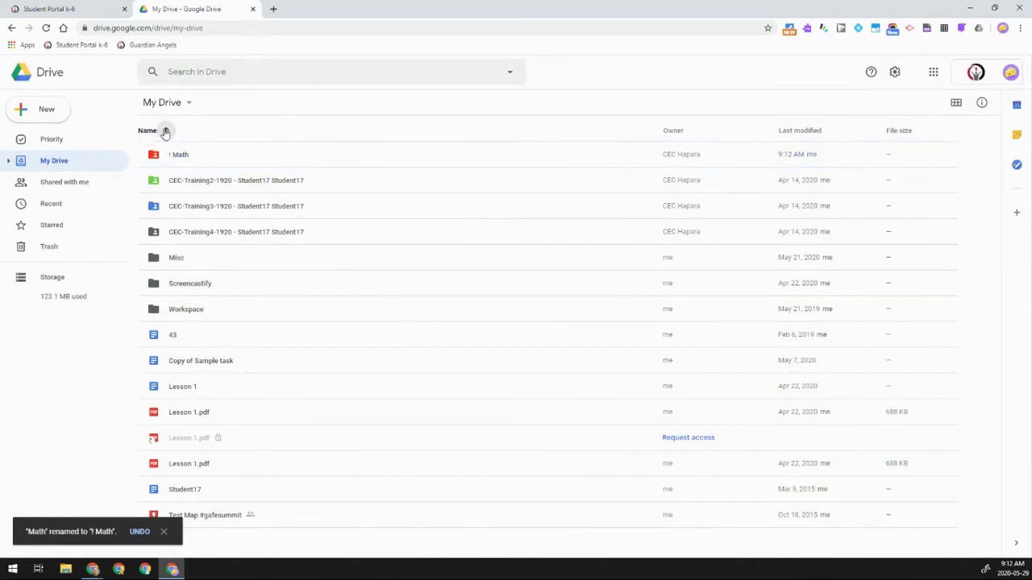
click(165, 131)
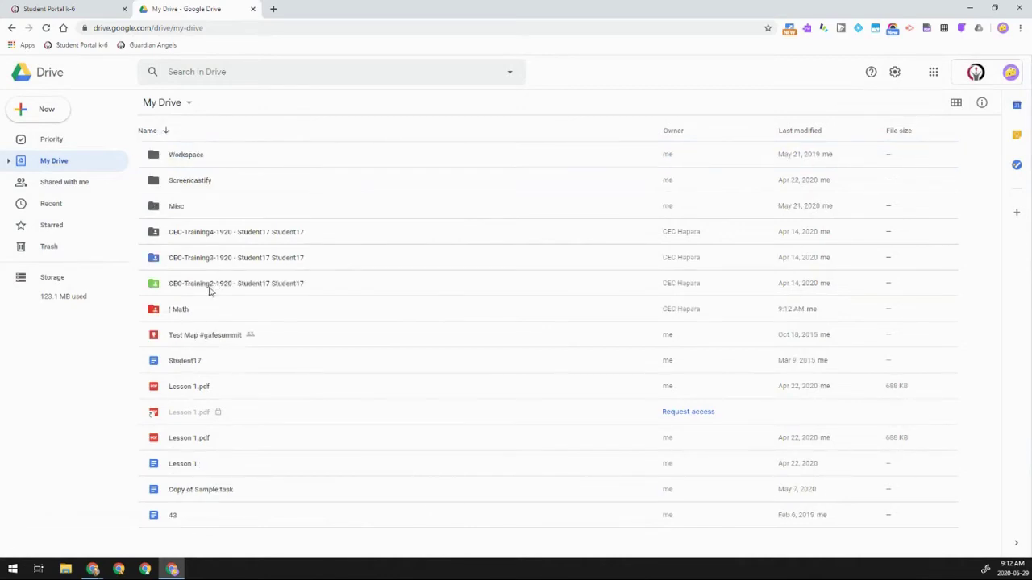
click(165, 130)
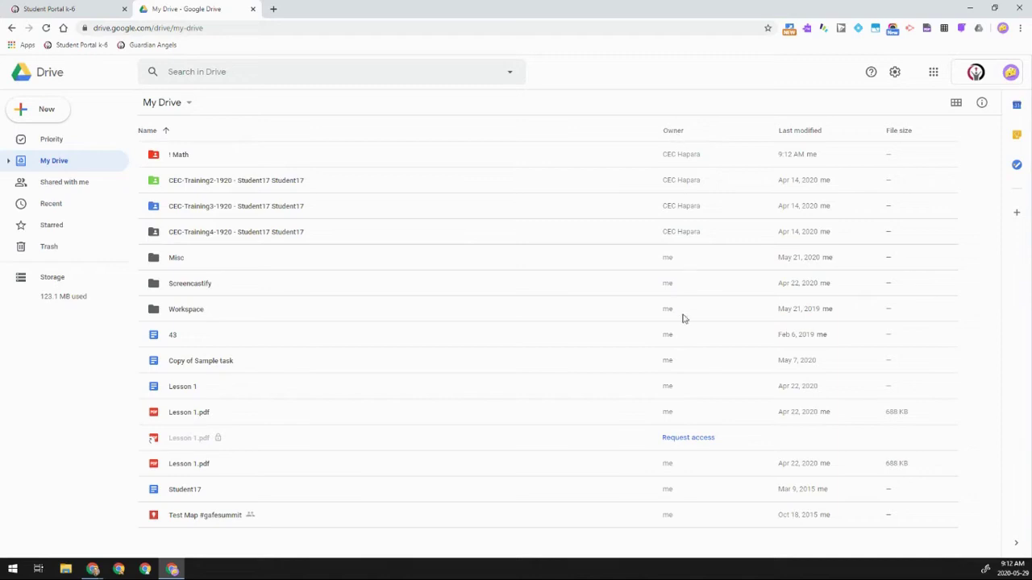
Set the date column to "Last modified by me", and preview My Drive in grid view before returning to list view.
click(827, 132)
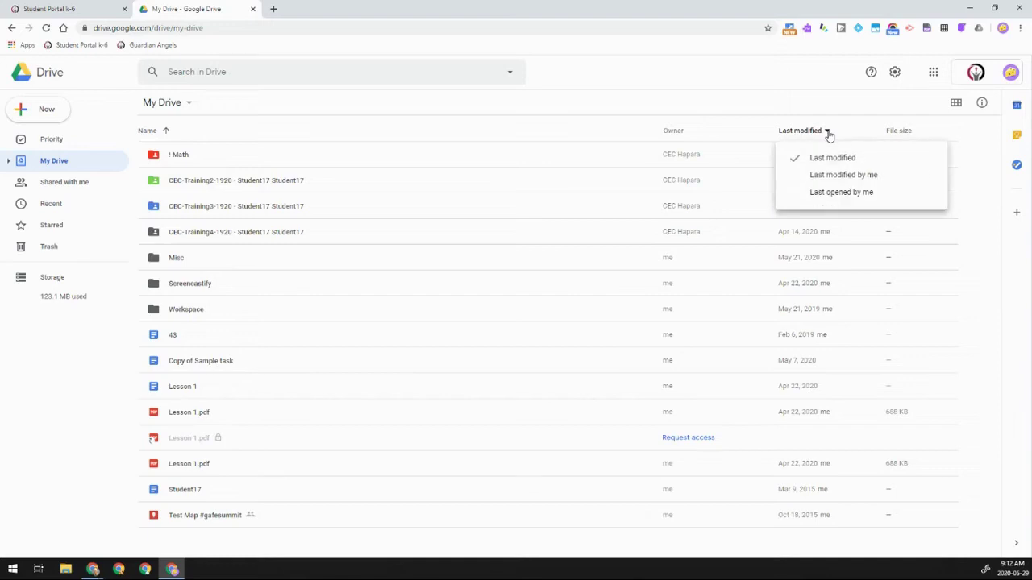
click(842, 177)
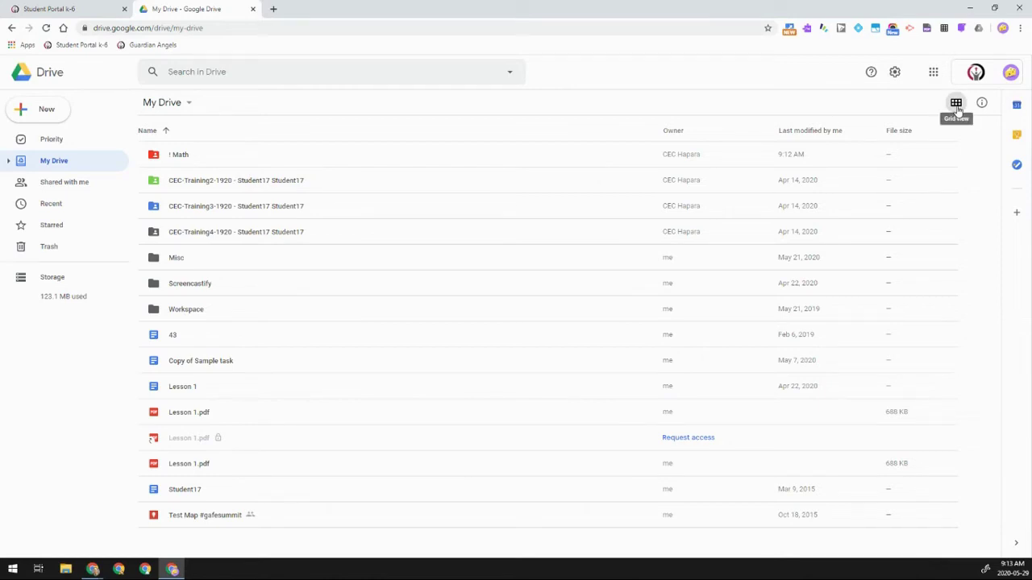
click(957, 105)
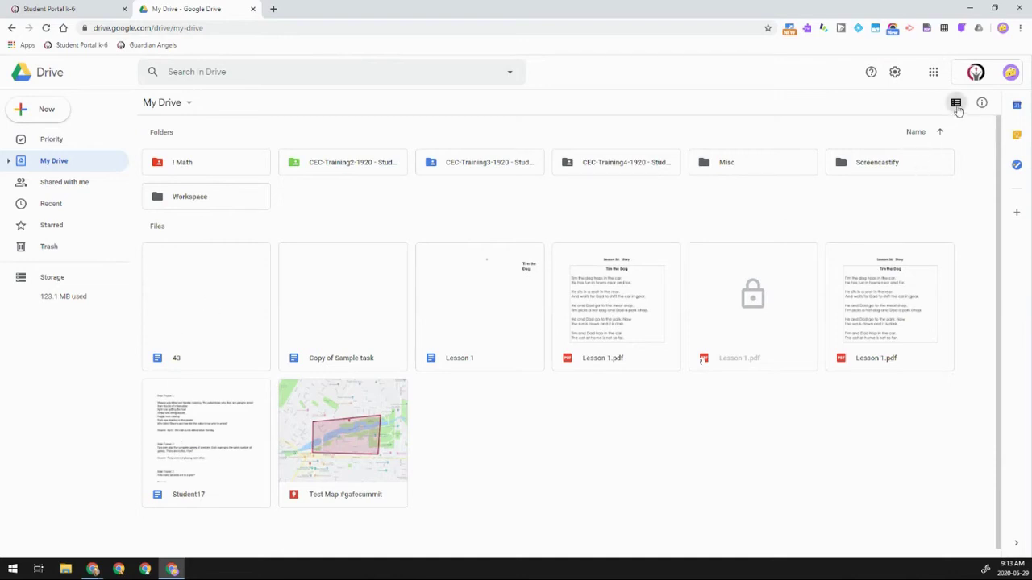
click(957, 104)
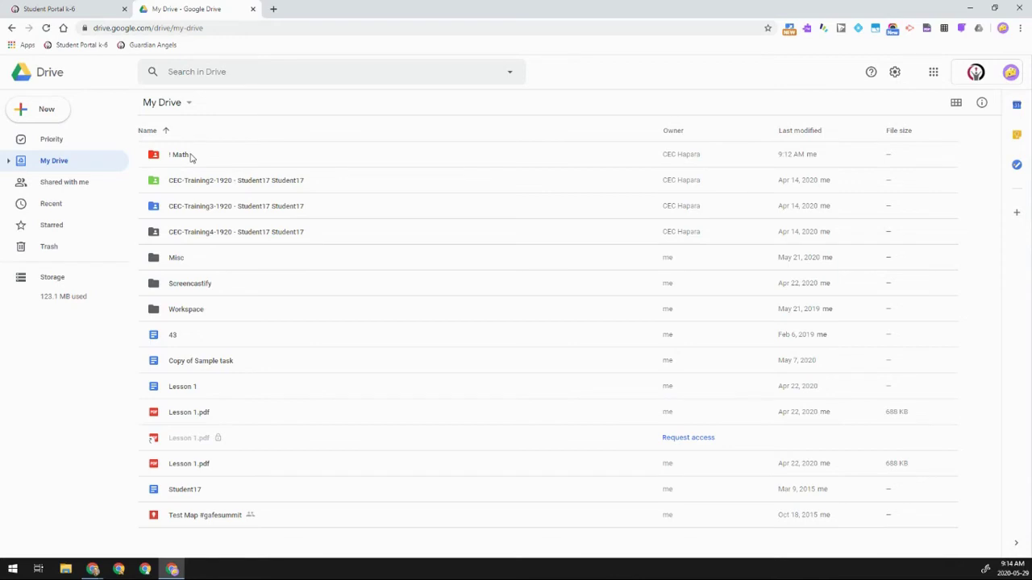
Add the "! Math" folder to Starred and view it in the Starred list.
right_click(192, 158)
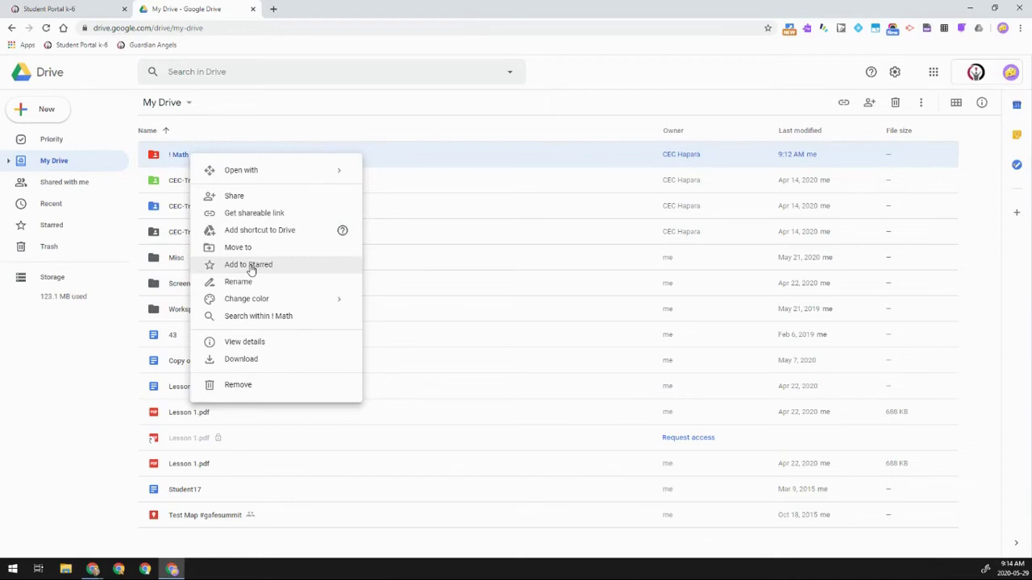
click(251, 270)
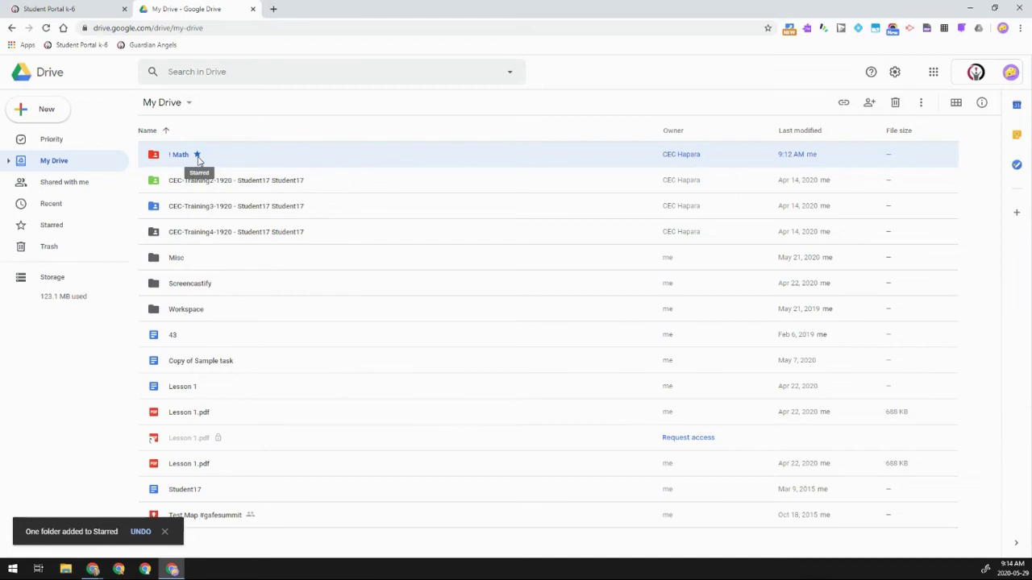
click(57, 229)
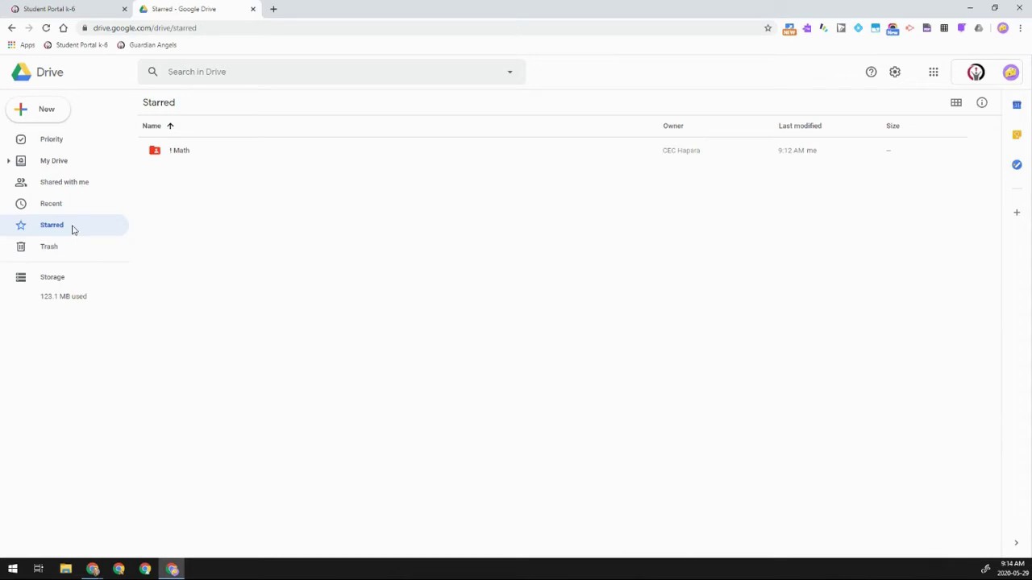
Open the "! Math" folder from My Drive to look over its files, and return to My Drive.
click(63, 164)
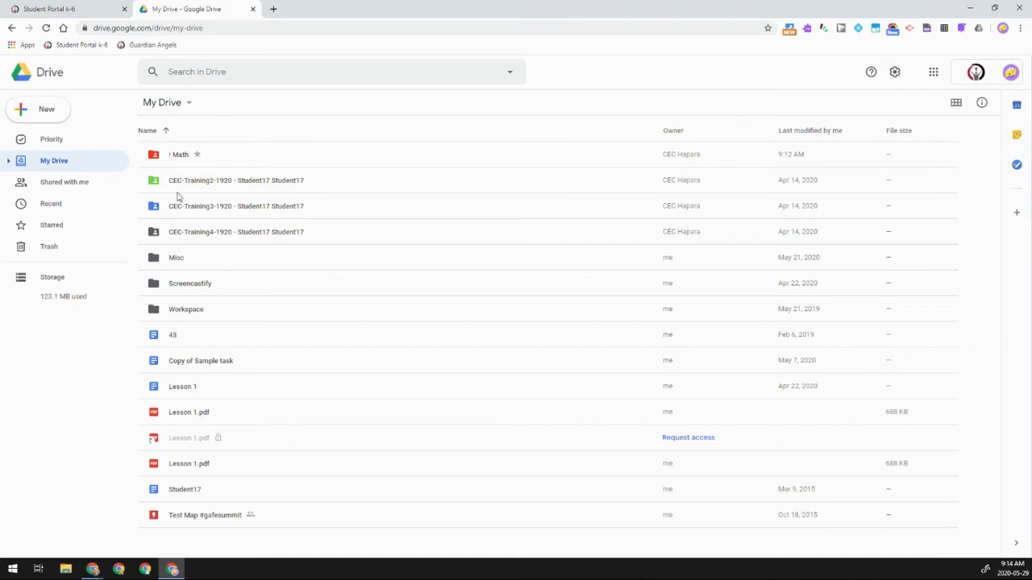
double_click(181, 160)
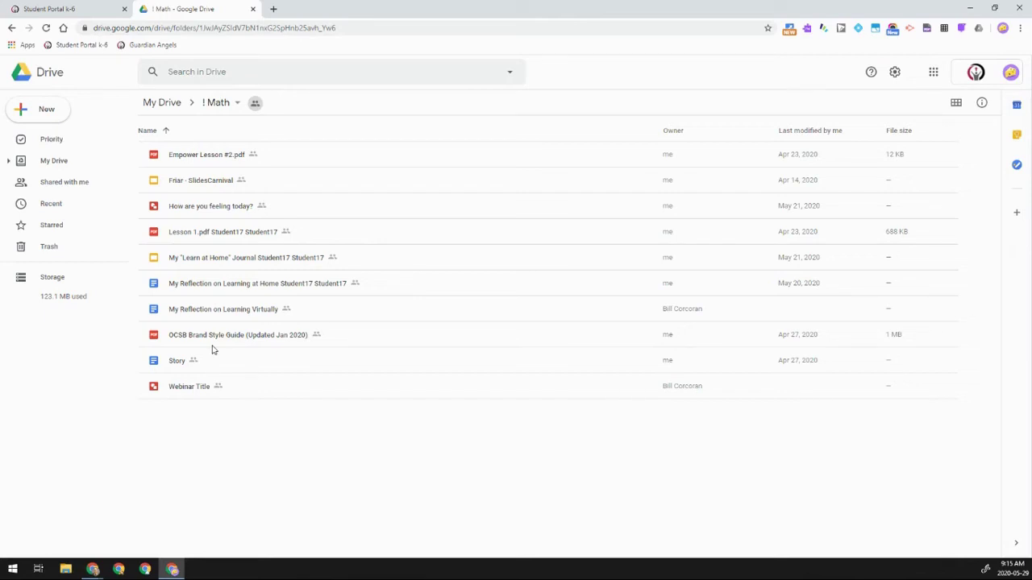
click(55, 162)
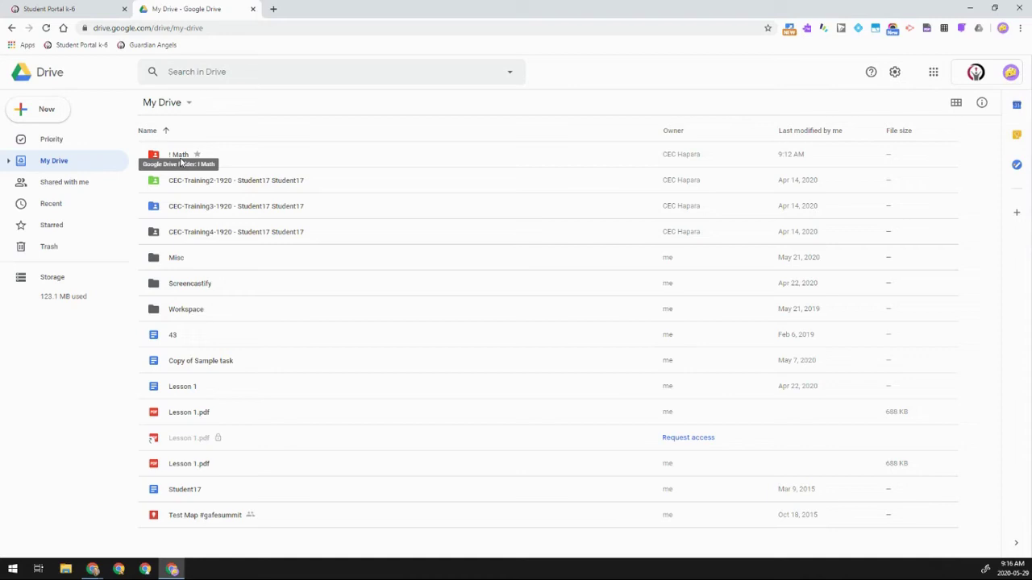
double_click(180, 160)
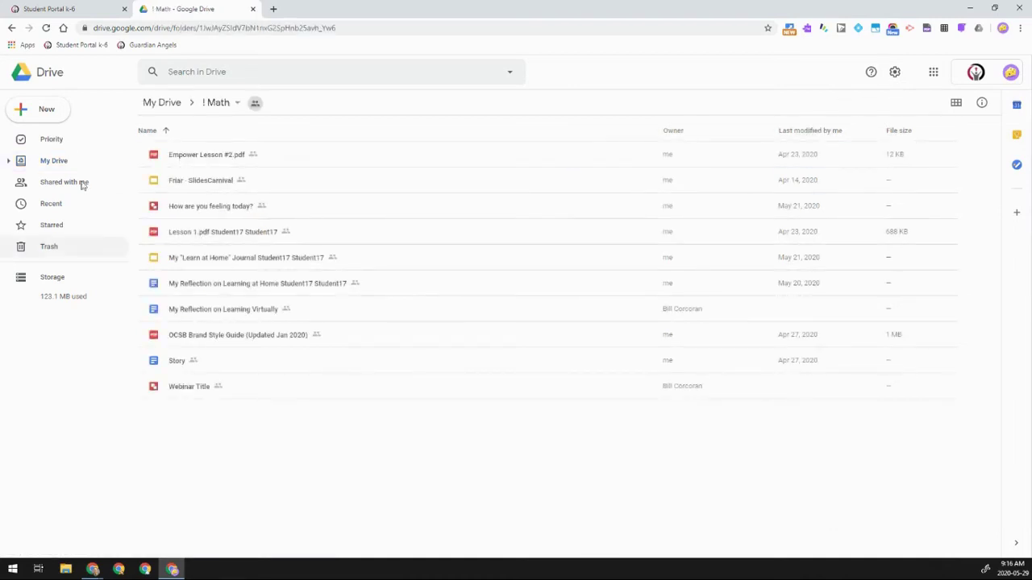
click(168, 105)
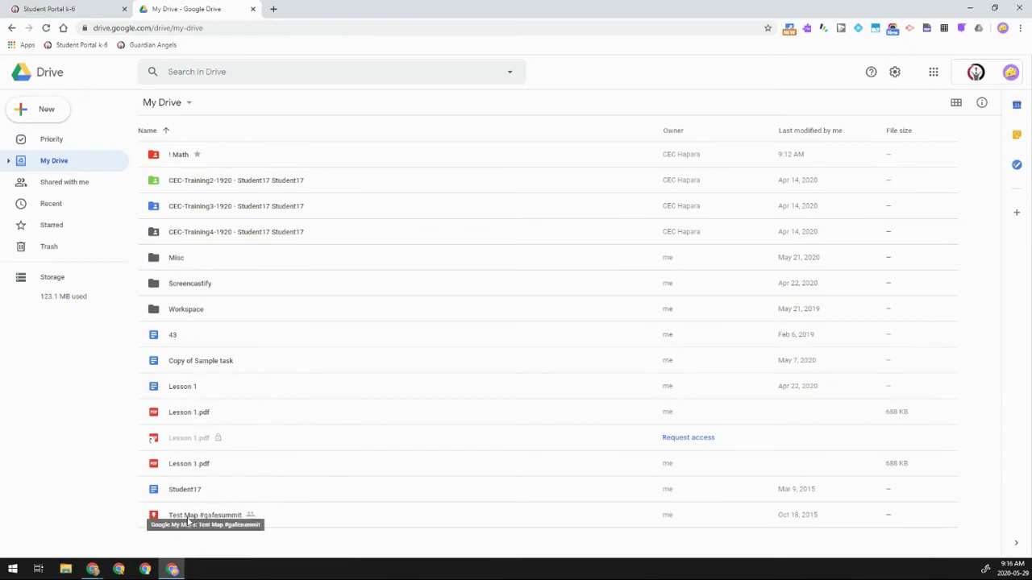
click(171, 74)
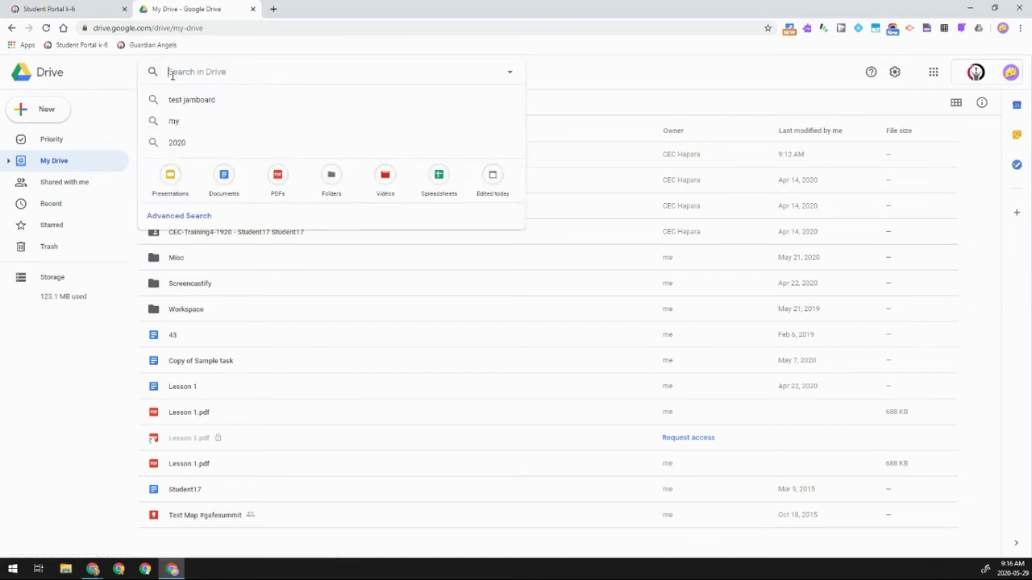
click(115, 102)
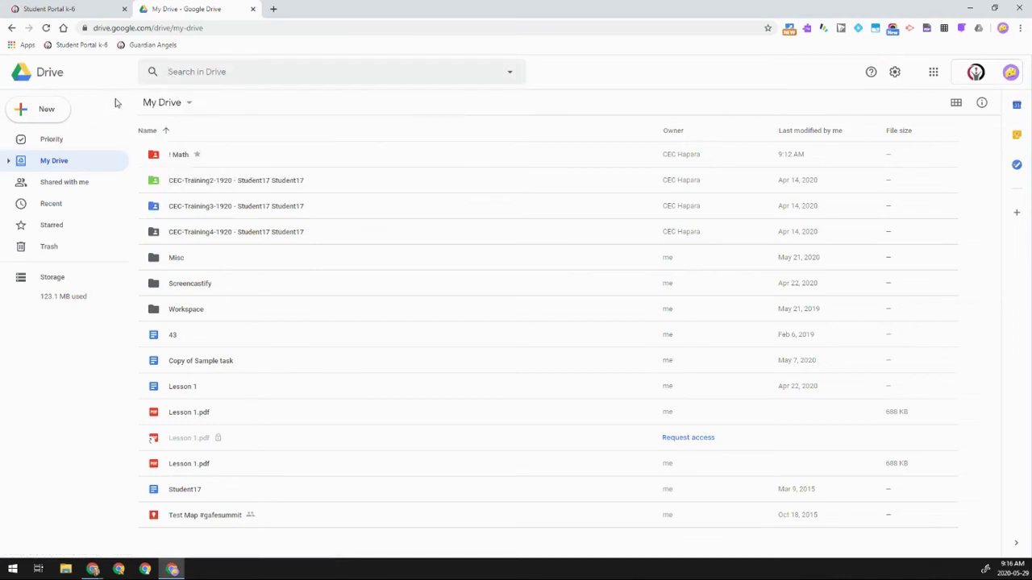
Create a Google Docs document named "Title" inside the "! Math" folder, and return to the folder's file list.
double_click(182, 162)
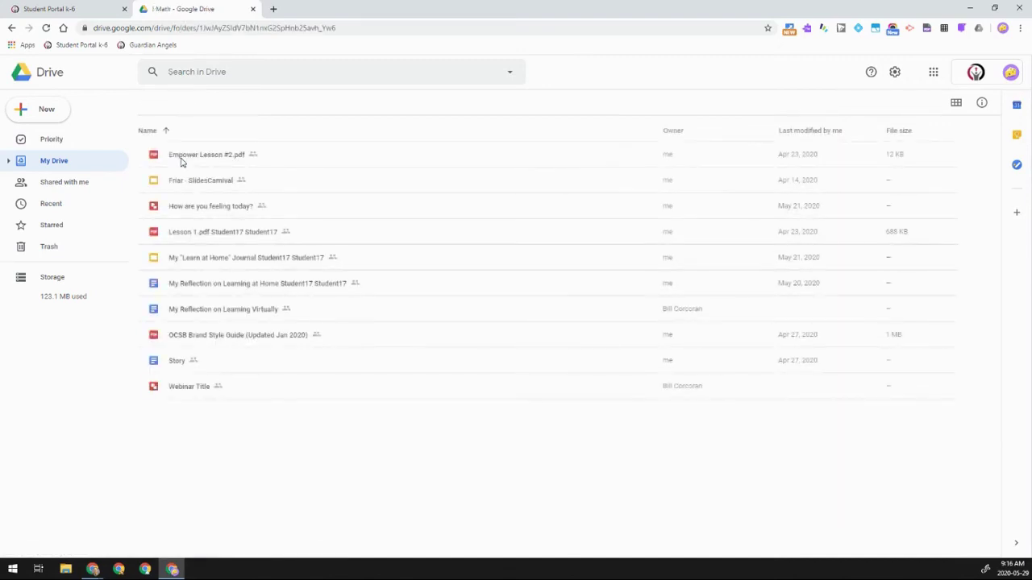
click(44, 110)
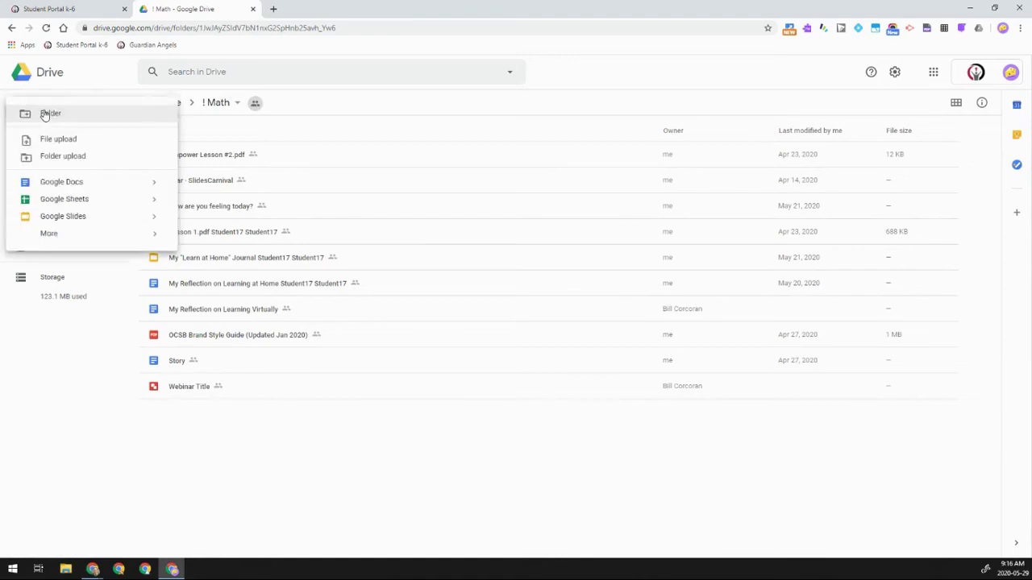
click(64, 183)
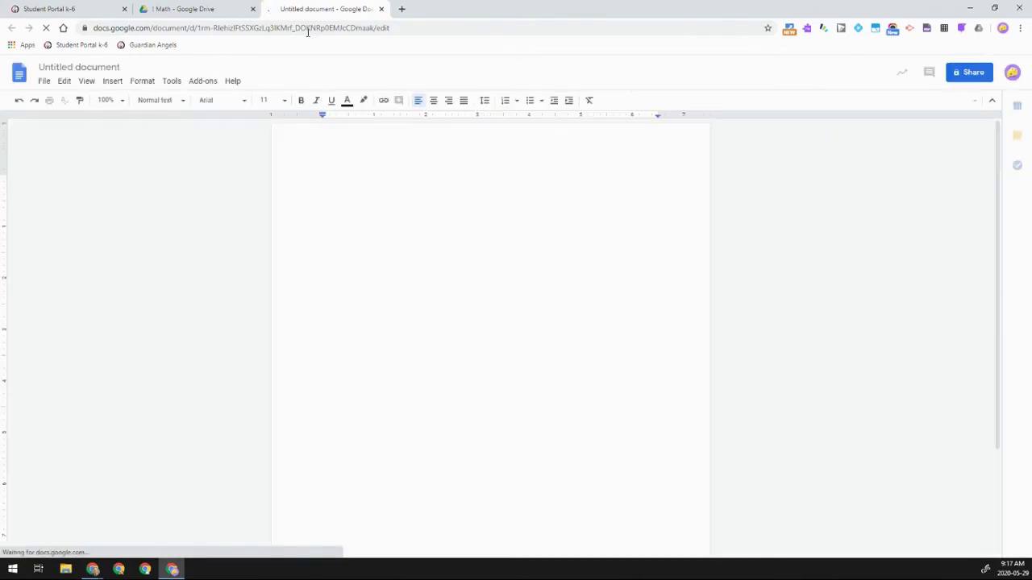
click(117, 69)
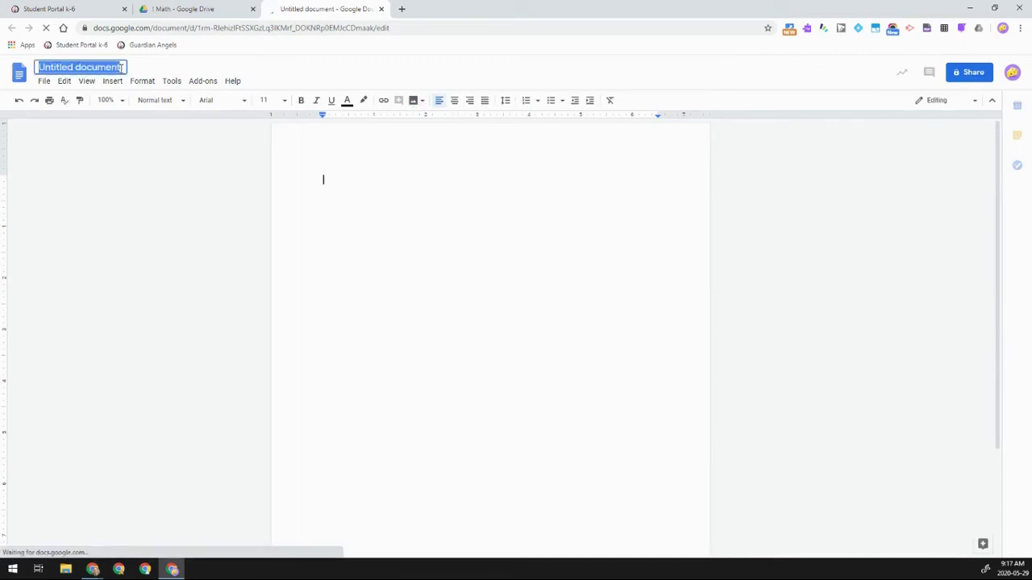
text(Title)
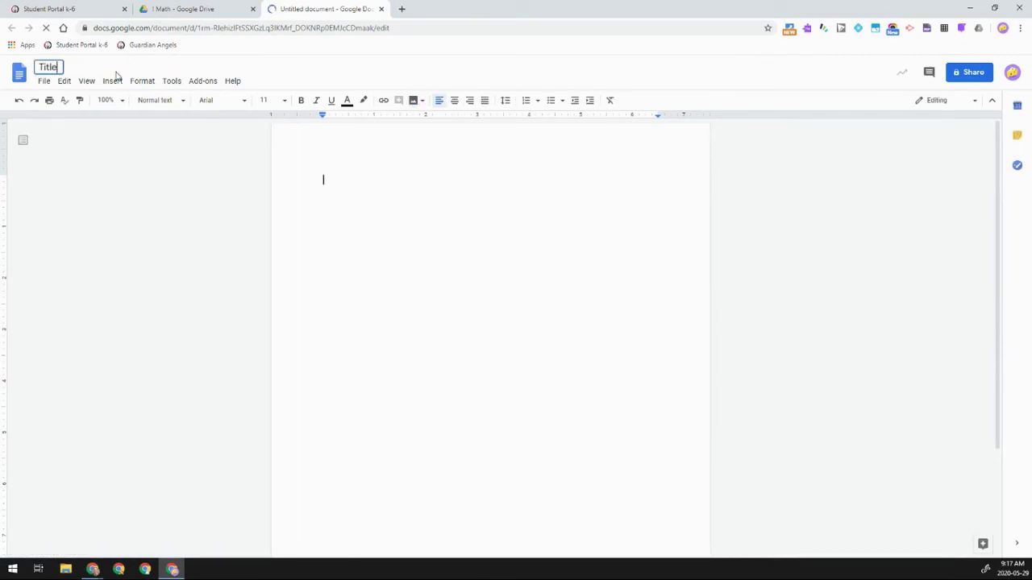
click(387, 226)
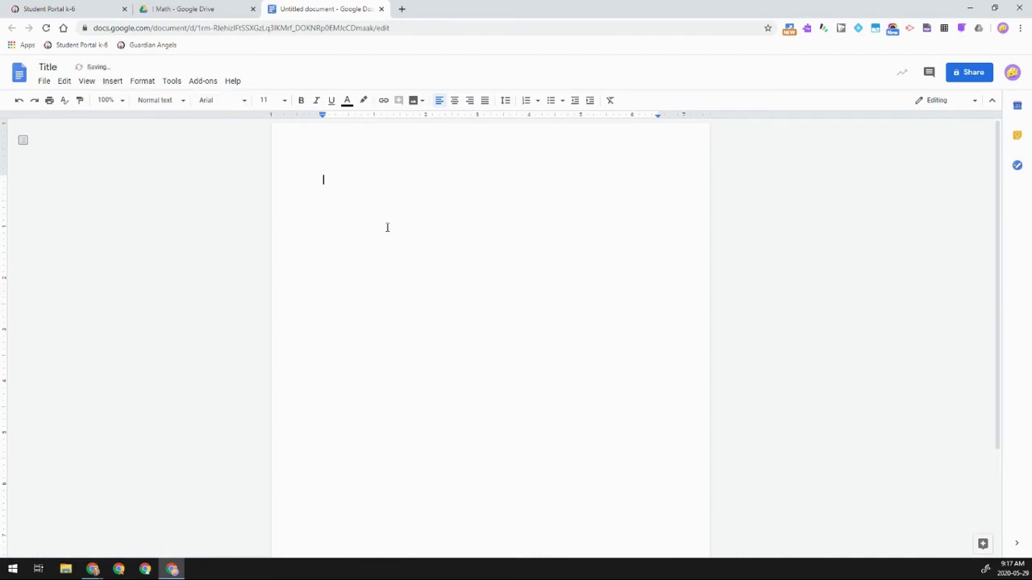
click(212, 9)
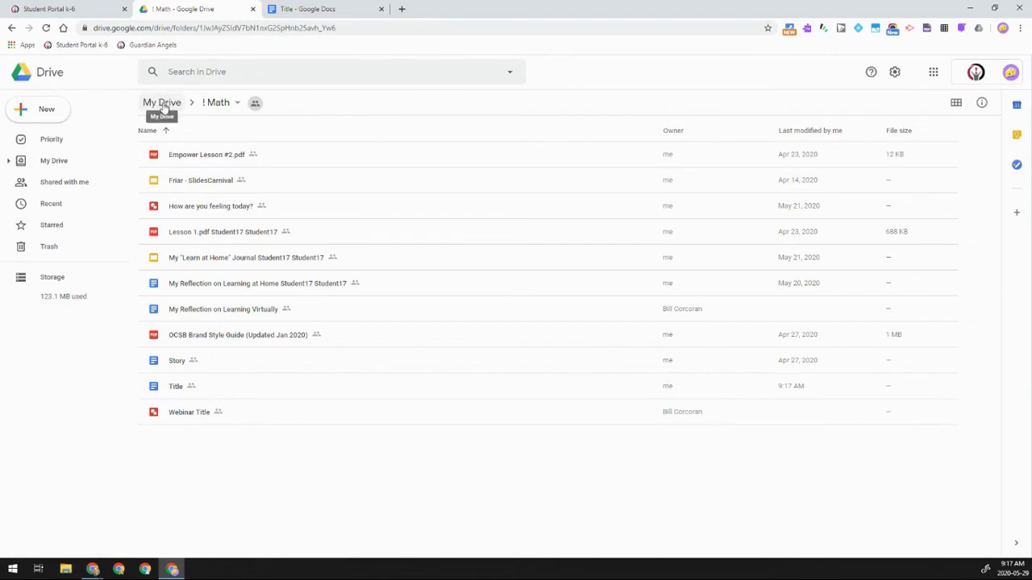
Go back to My Drive and create a Google Slides presentation there named "Tutorial Test".
click(163, 104)
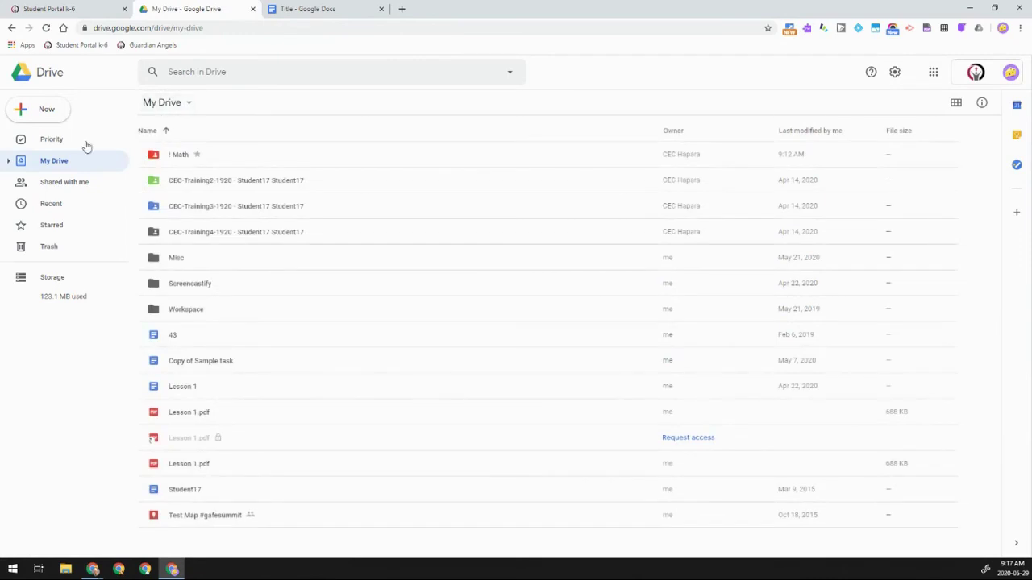
click(33, 109)
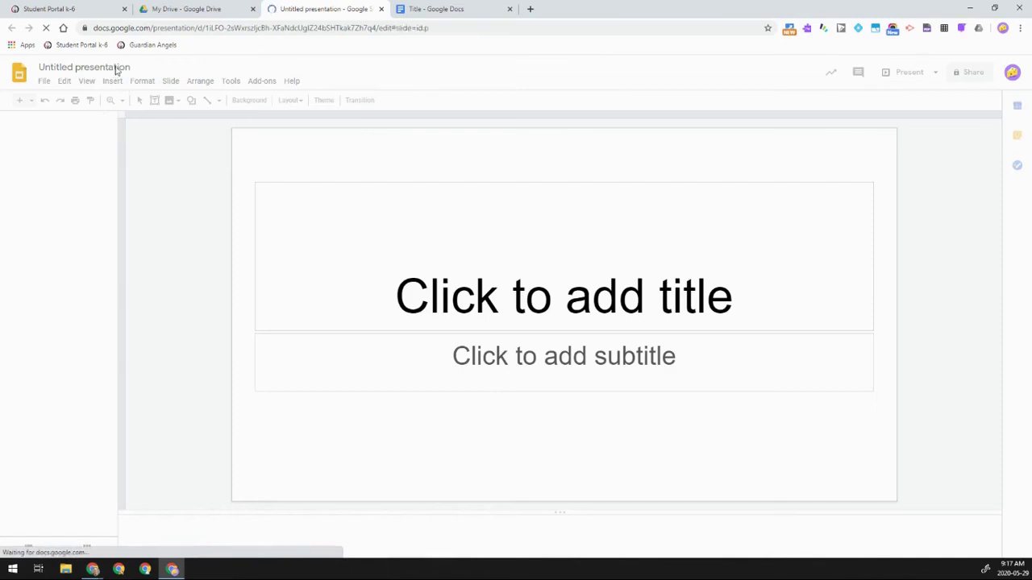
click(117, 69)
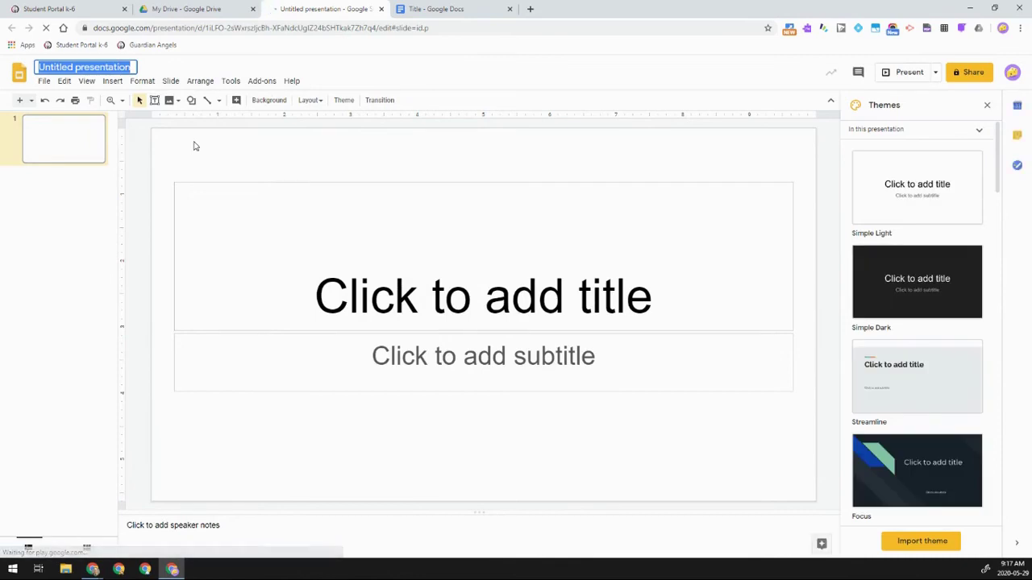
text(Tuto)
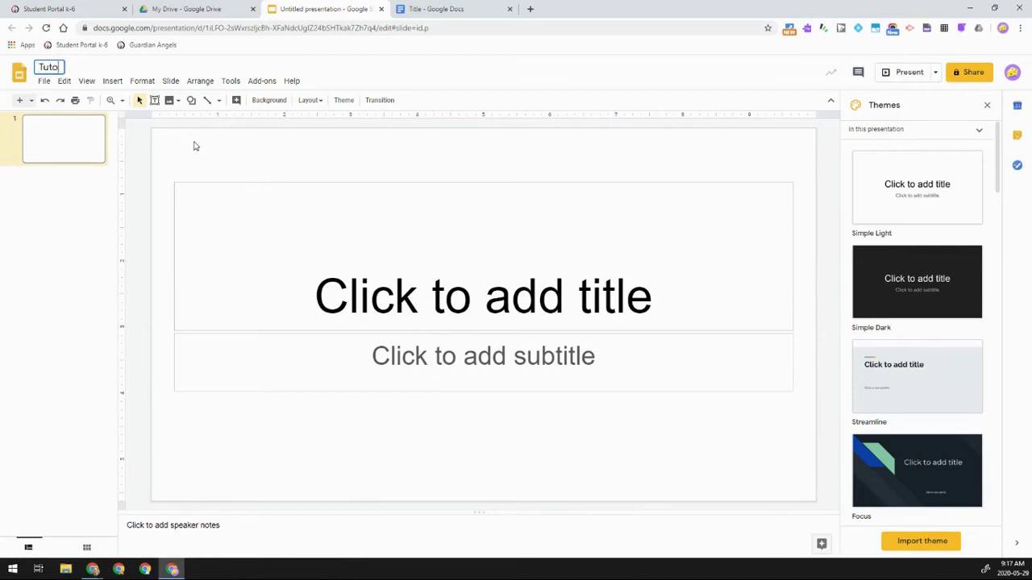
text(rial Test)
click(38, 237)
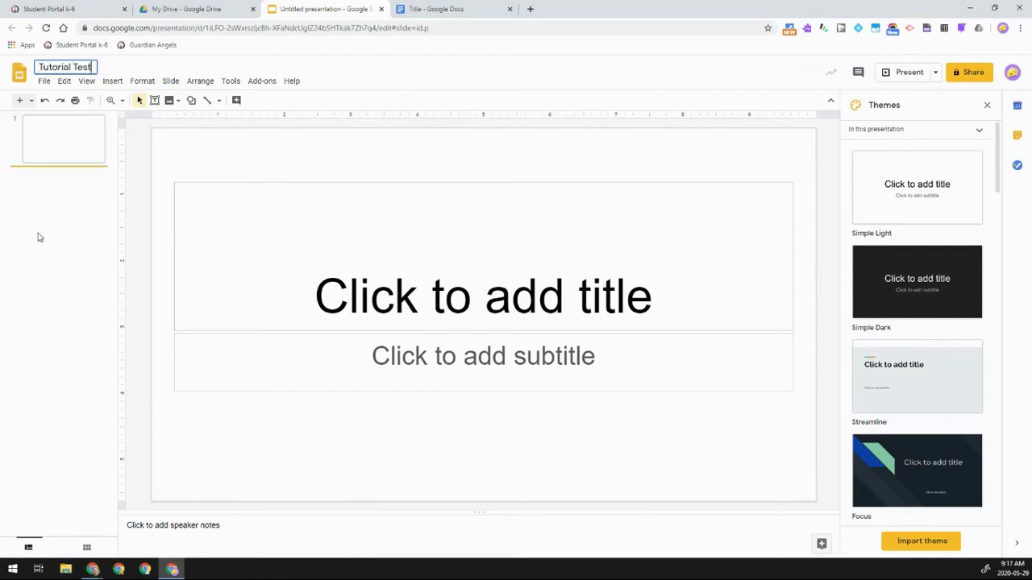
Move the "Tutorial Test" presentation from My Drive into the shared "! Math" folder, accepting the sharing change.
click(201, 9)
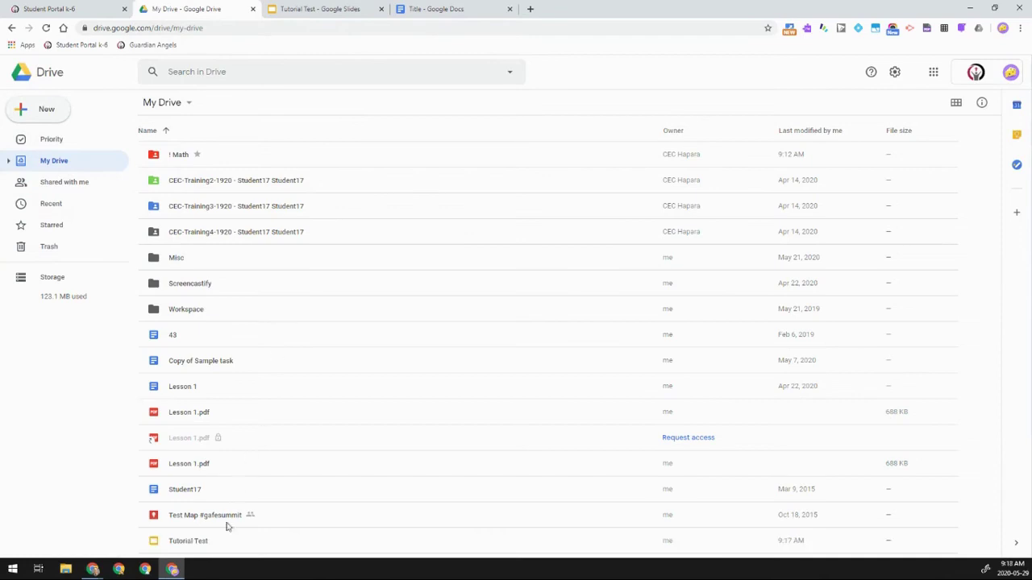
click(191, 547)
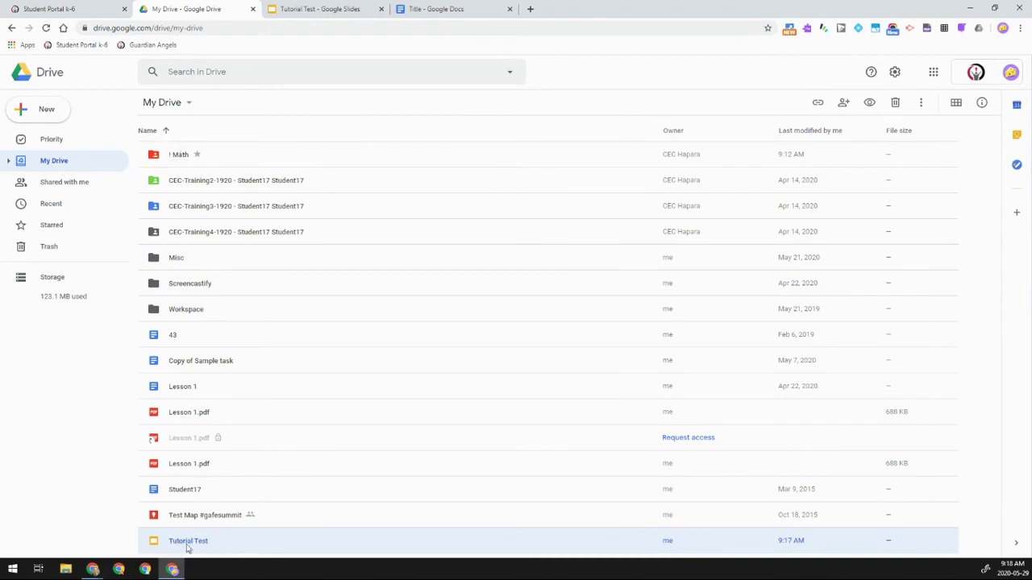
click(63, 513)
click(176, 554)
click(74, 516)
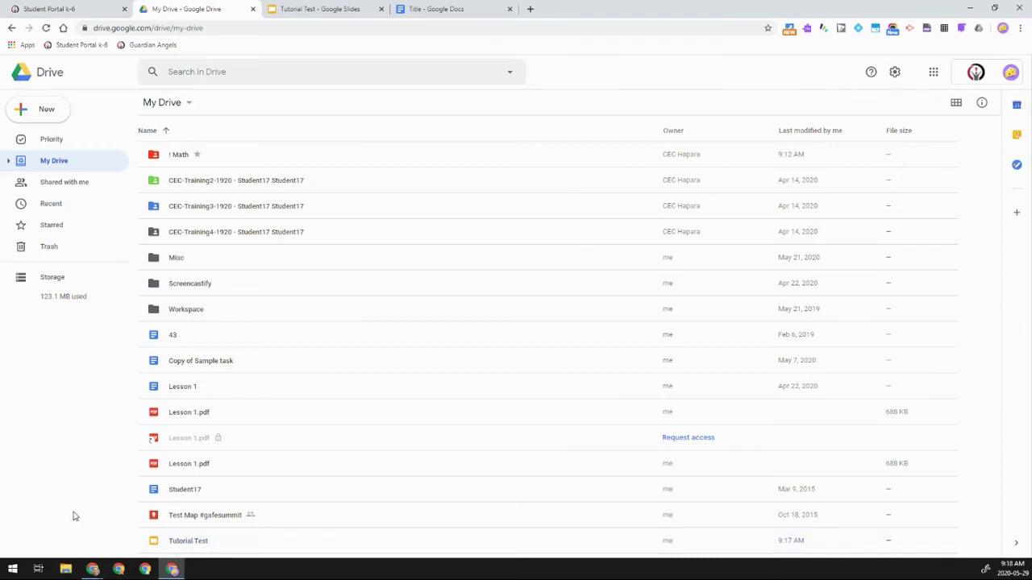
click(190, 547)
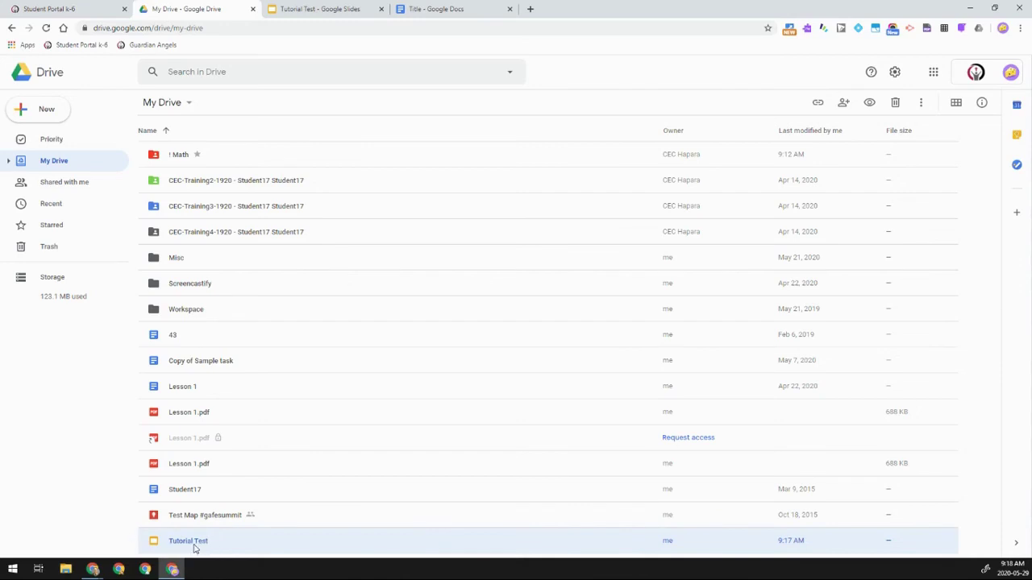
drag(194, 549, 170, 158)
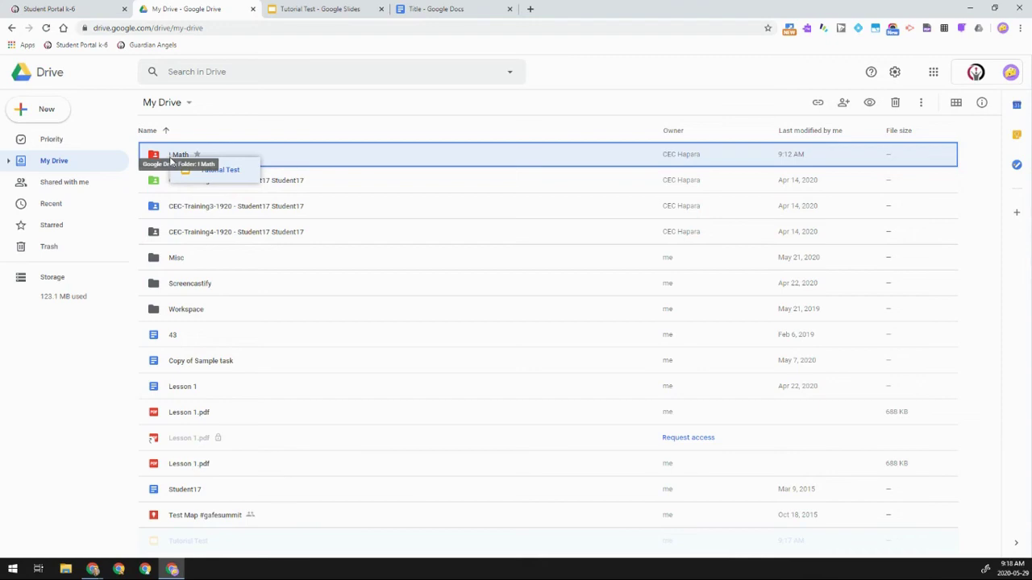
drag(170, 159, 170, 159)
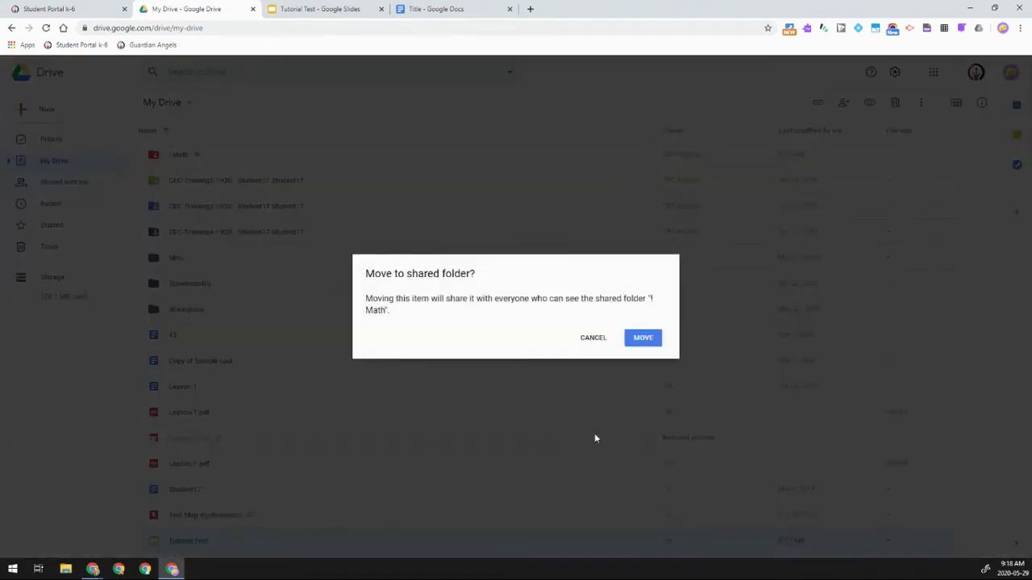
click(644, 340)
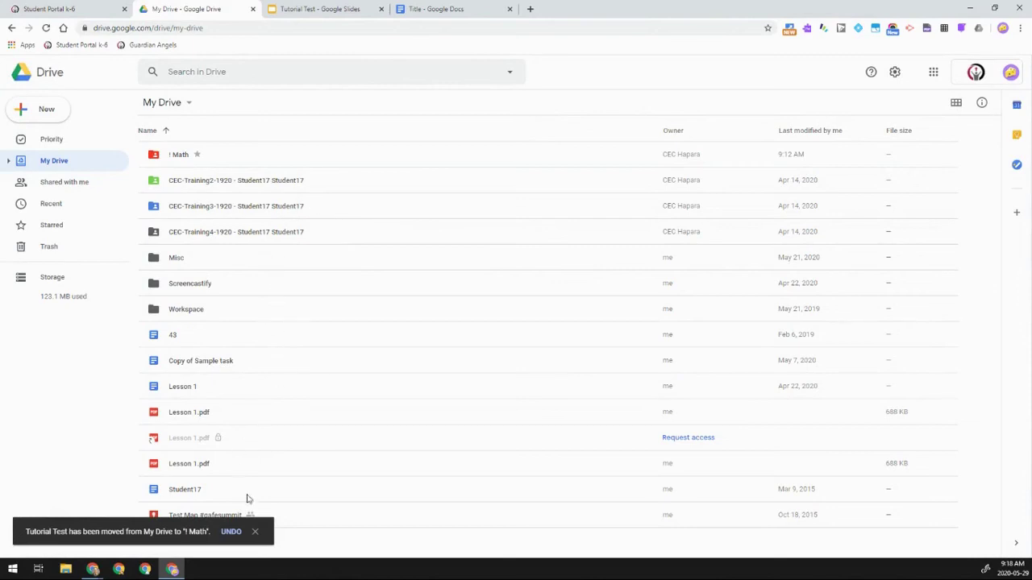
click(255, 532)
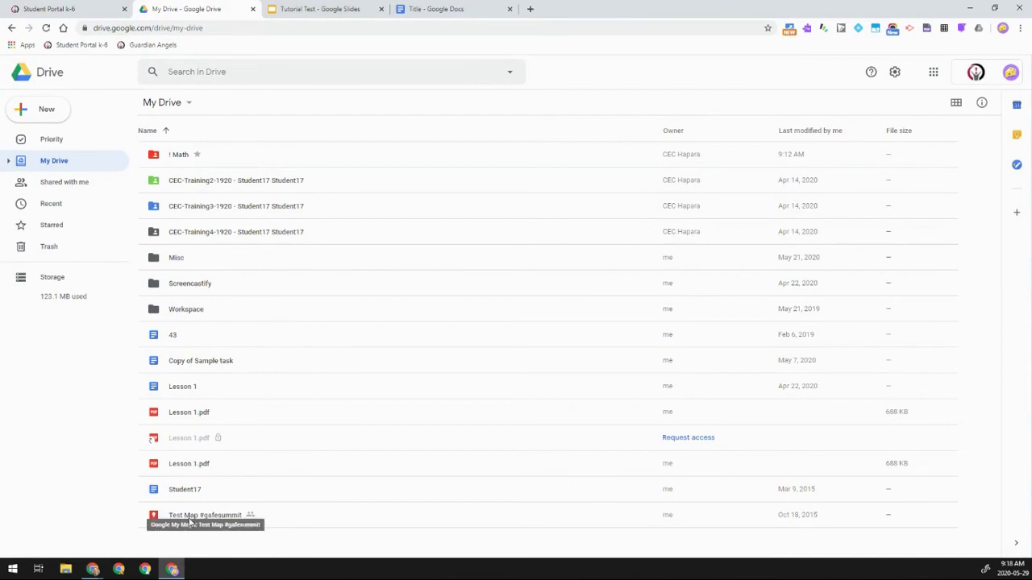
Use the Move to command to put "Test Map #gafesummit" into the "! Math" folder, accepting the access change.
mouse_move(190, 522)
mouse_down()
mouse_move(199, 520)
mouse_move(192, 385)
mouse_move(191, 516)
mouse_up()
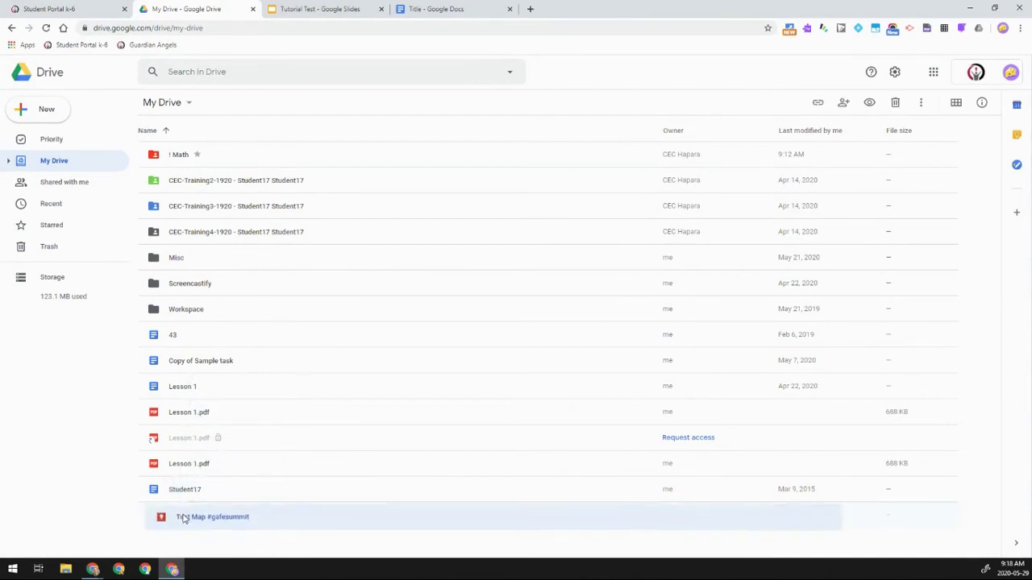
right_click(194, 522)
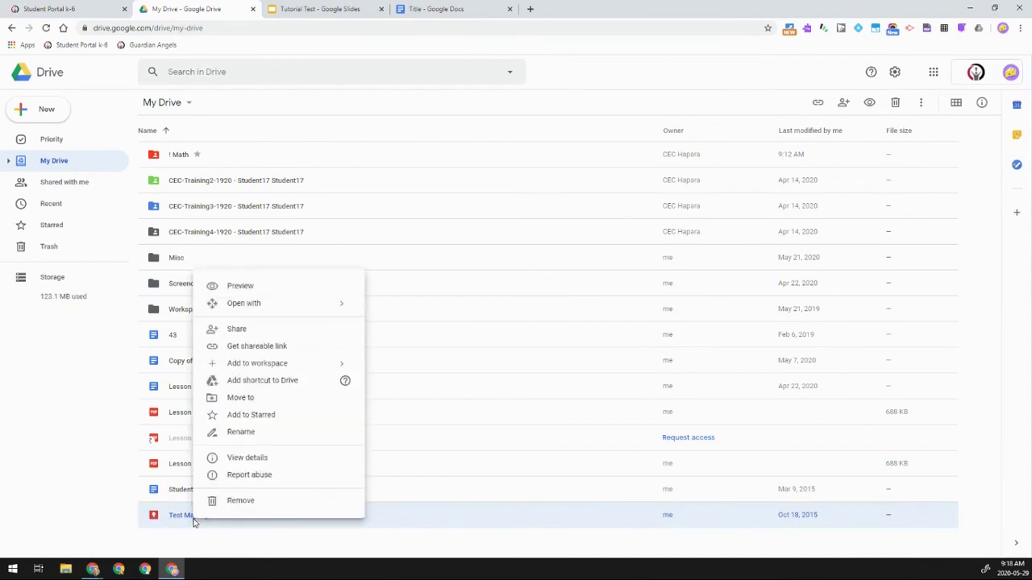
click(242, 398)
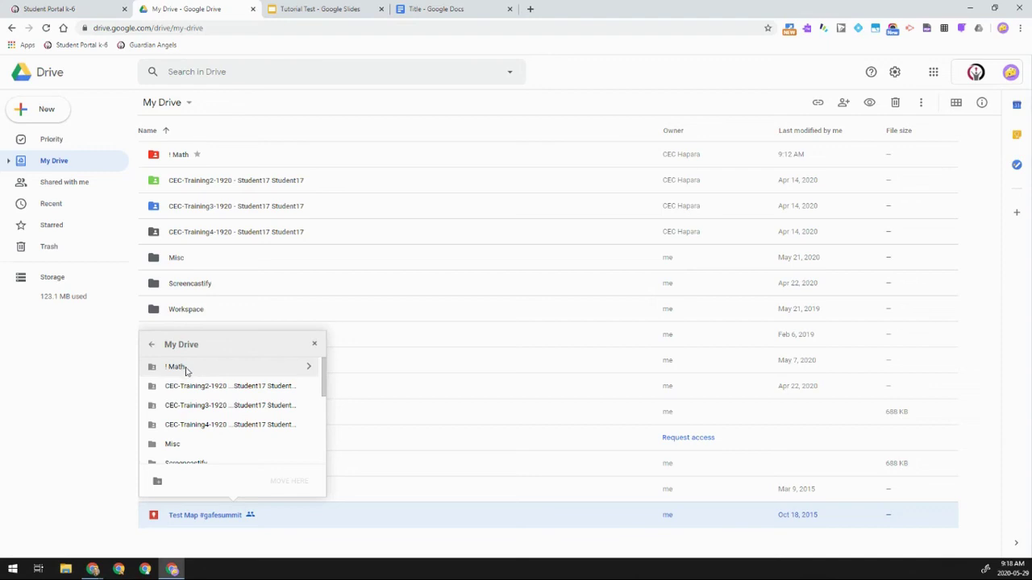
click(186, 370)
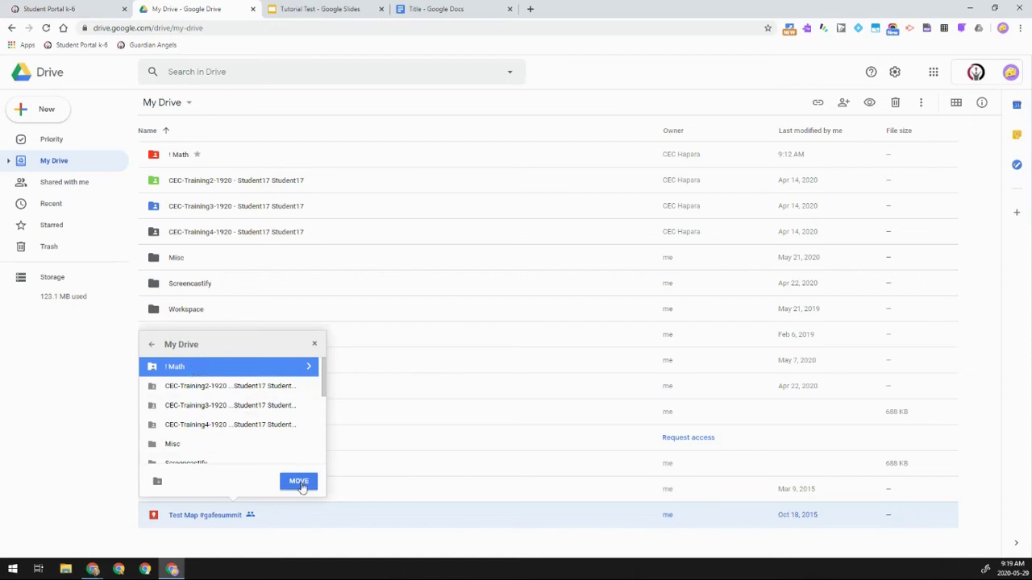
click(300, 486)
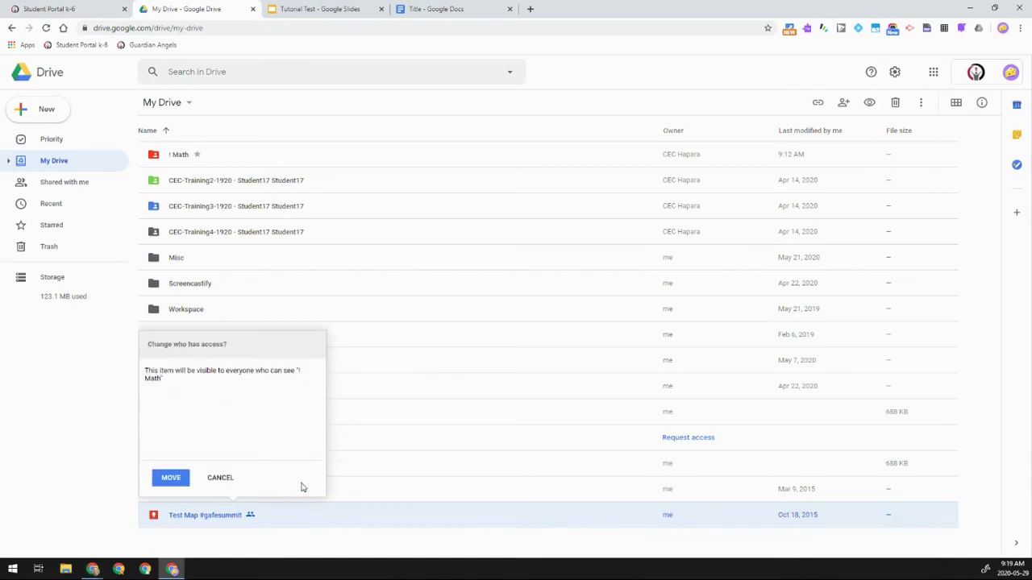
click(172, 479)
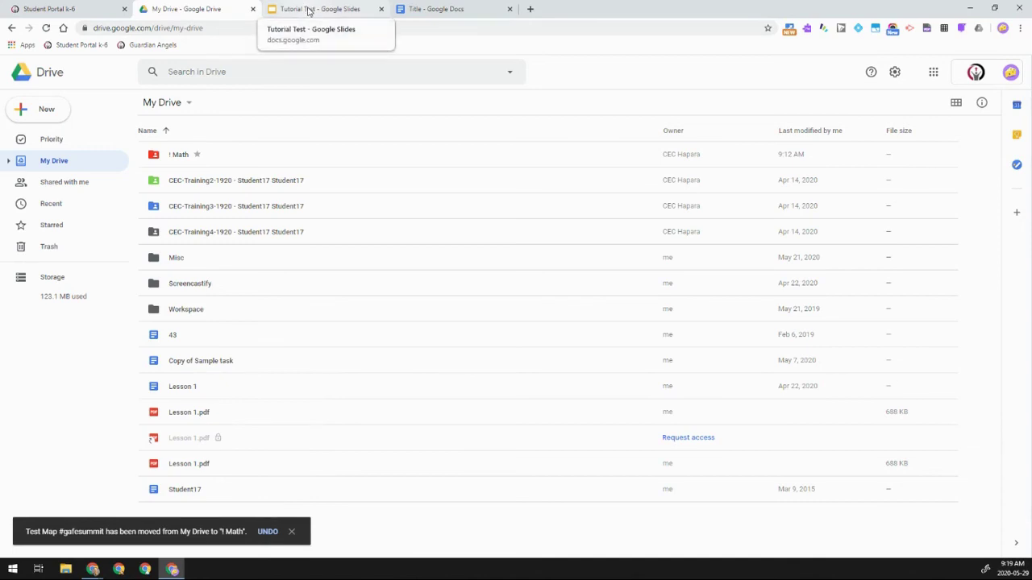
Look at the open "Tutorial Test" presentation, and view the Shared with me list in Drive.
click(308, 11)
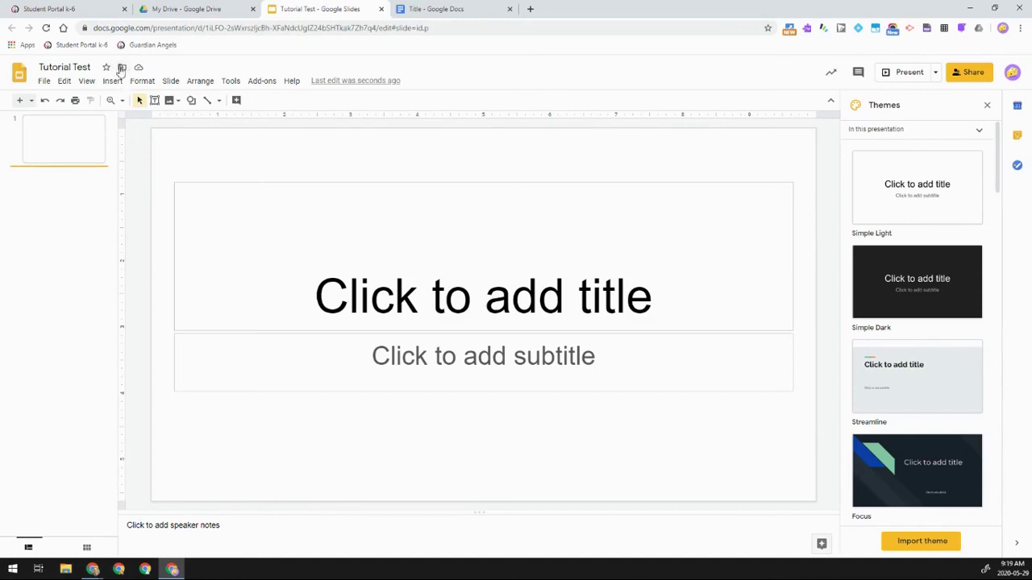
click(210, 11)
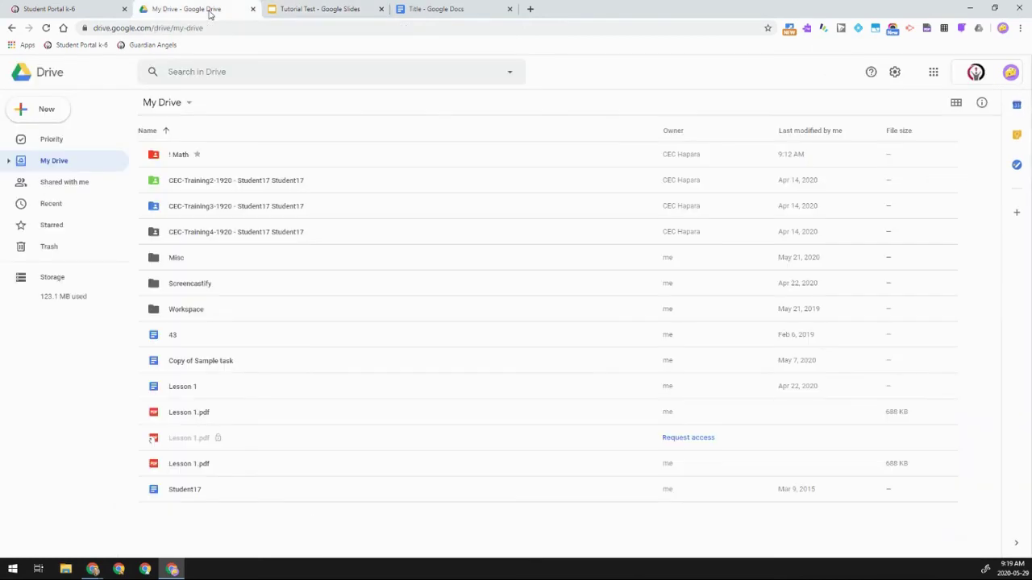
click(88, 194)
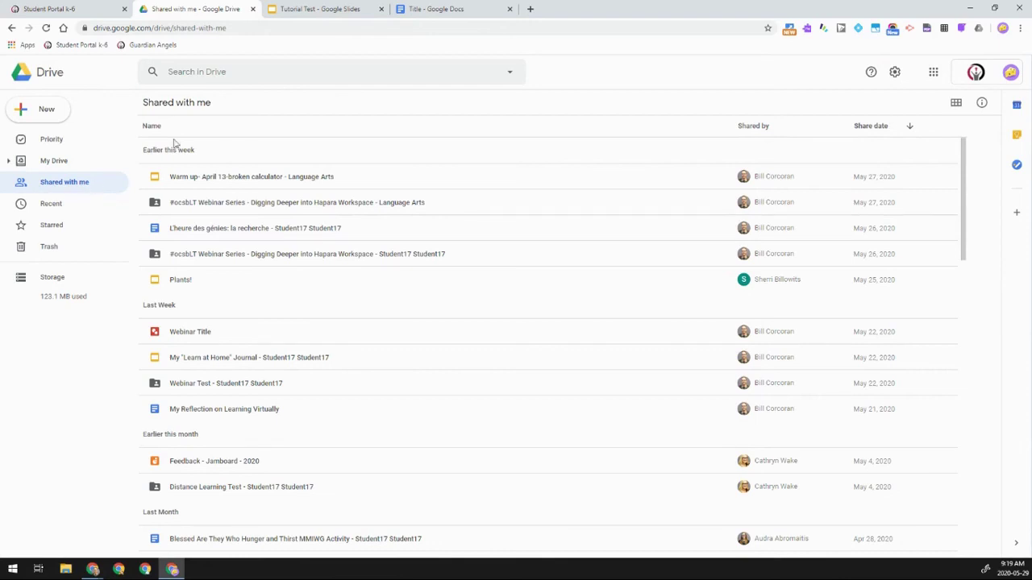
View the sharing options of the "Tutorial Test" presentation, including the suggested people, and close them without adding anyone.
click(325, 12)
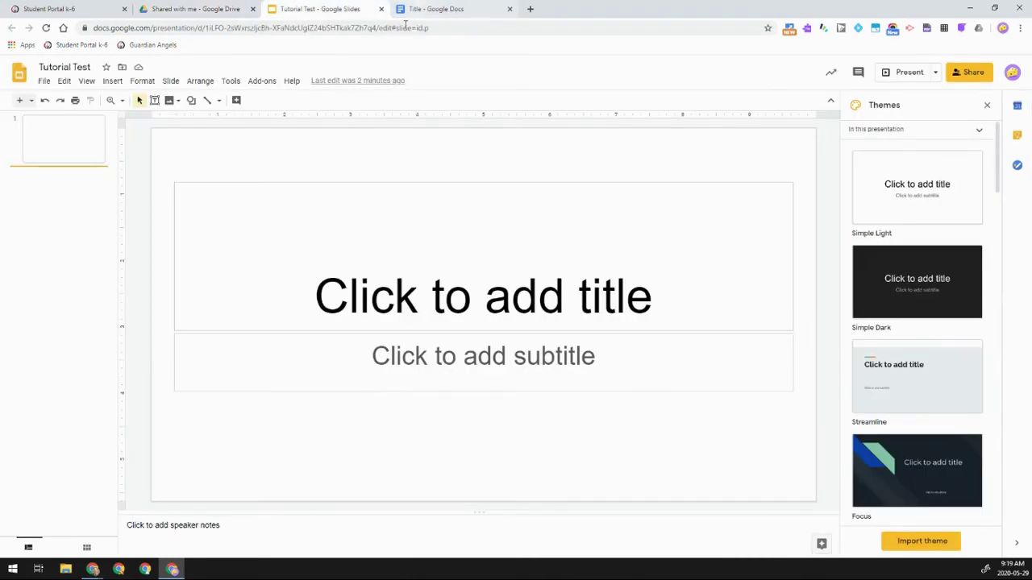
click(969, 74)
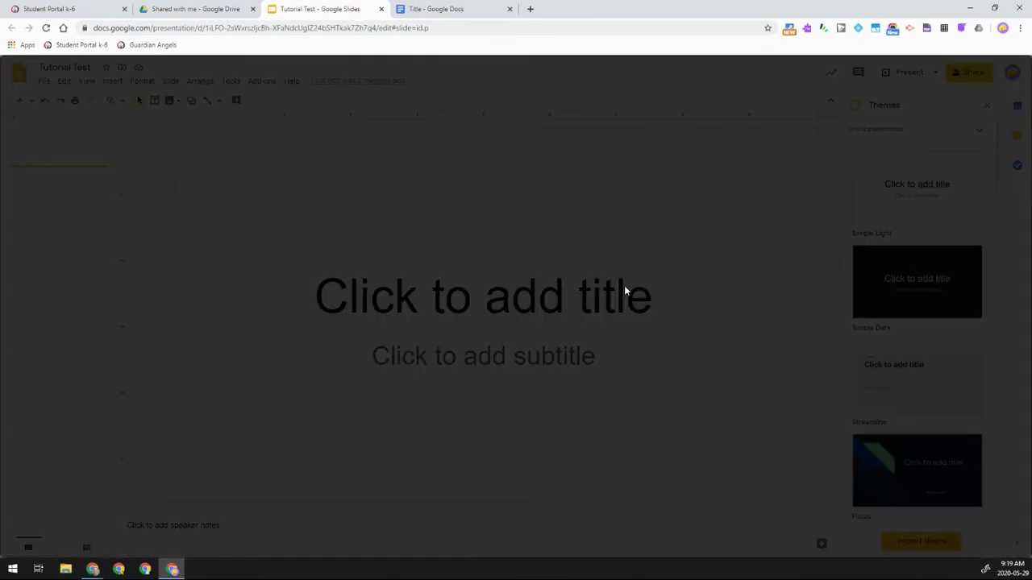
click(463, 170)
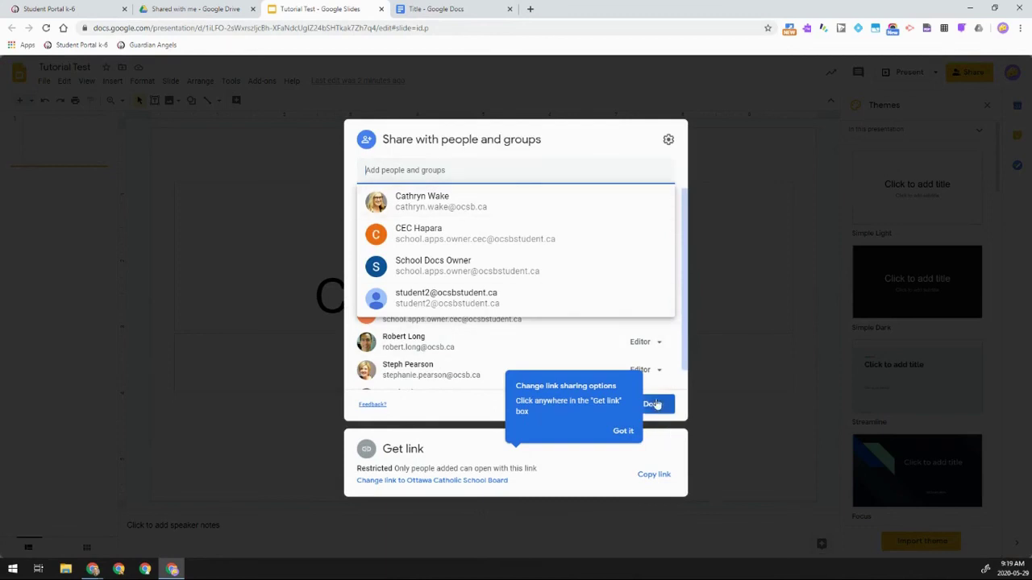
click(654, 407)
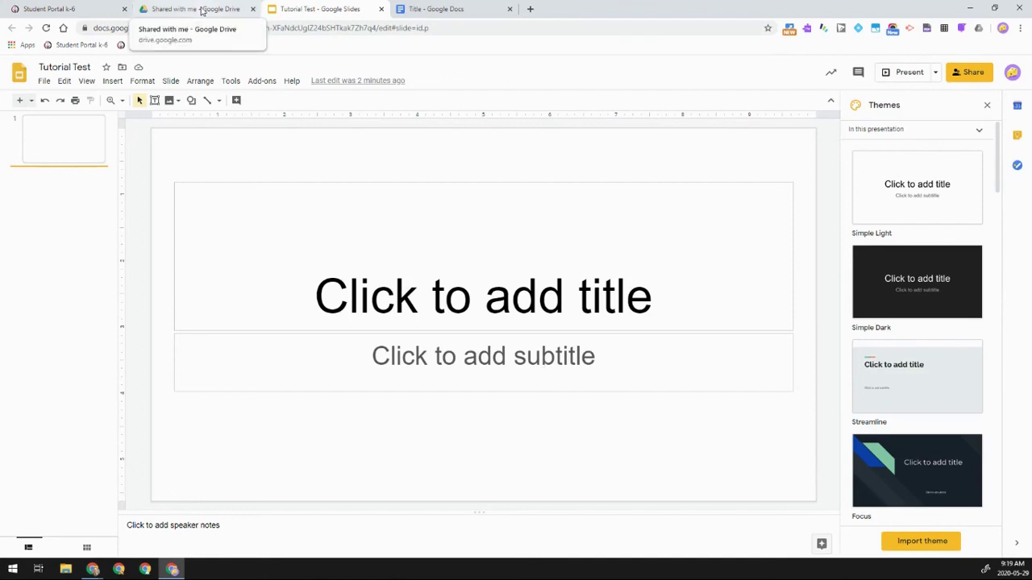
Add a shortcut in My Drive to the shared "Lesson 1.pdf - Student17 Student17" dated Apr 23, and go to My Drive.
click(202, 11)
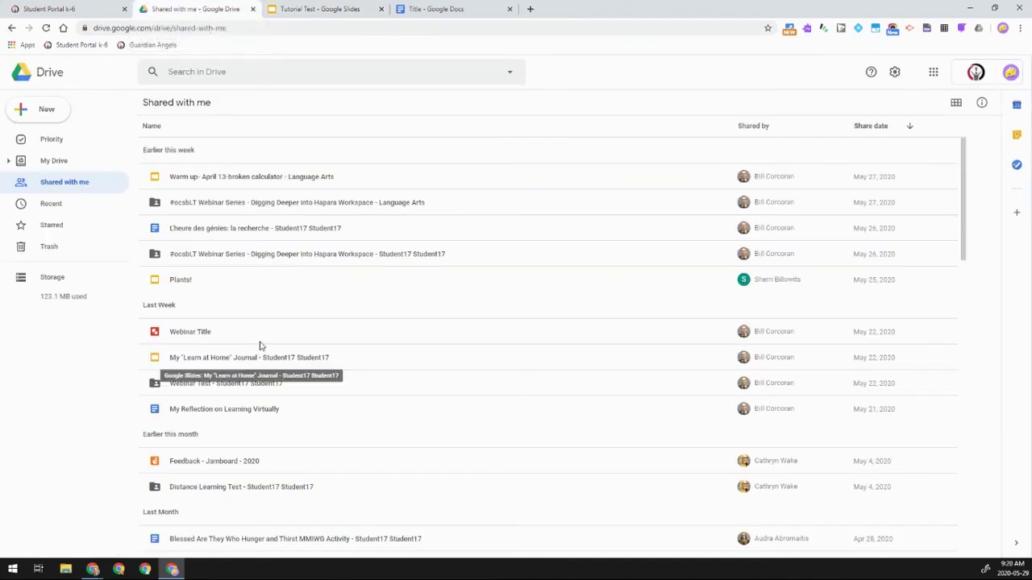
scroll(261, 346, down, 2)
scroll(261, 346, down, 3)
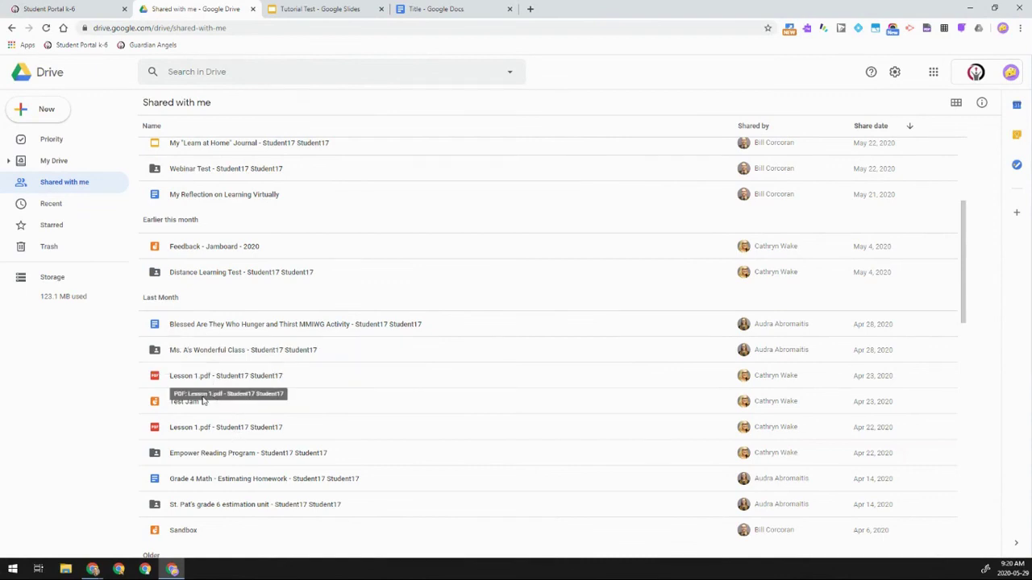
right_click(206, 381)
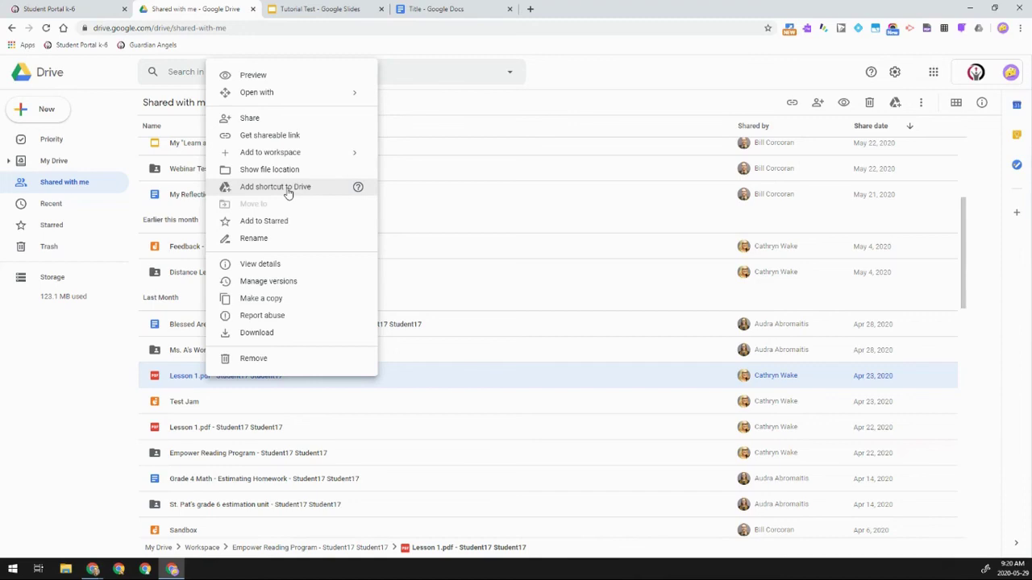
click(228, 455)
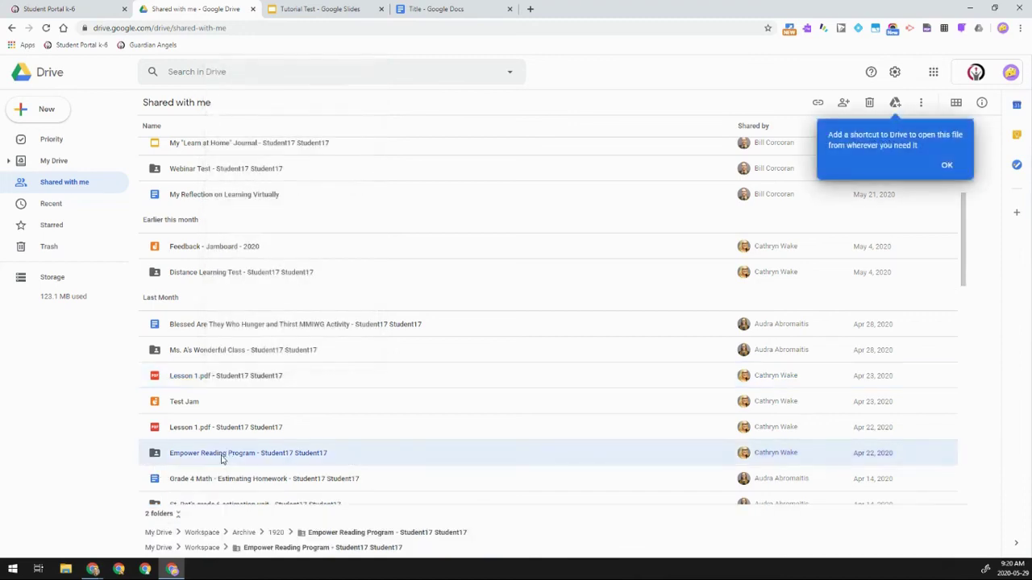
right_click(190, 377)
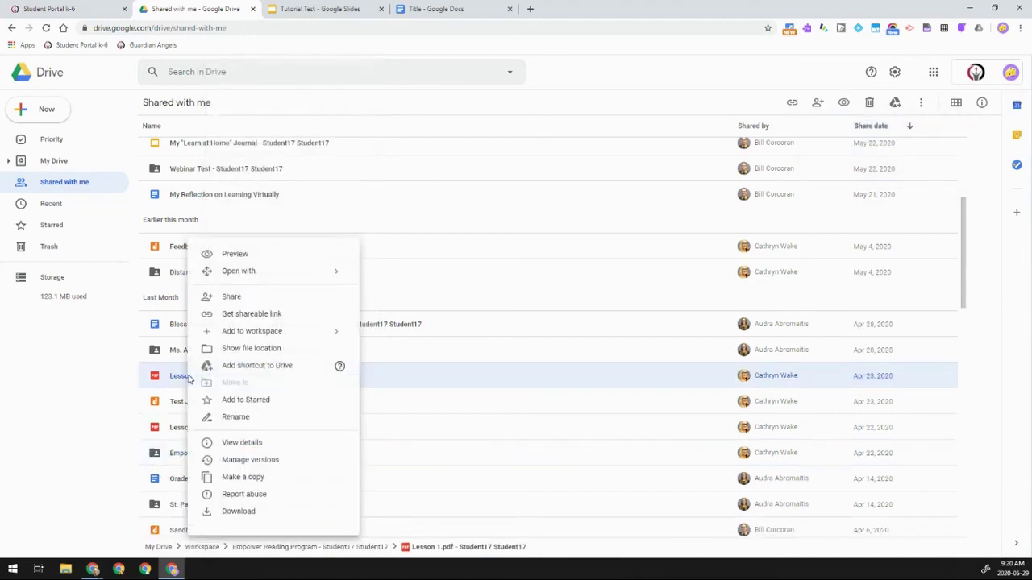
click(251, 372)
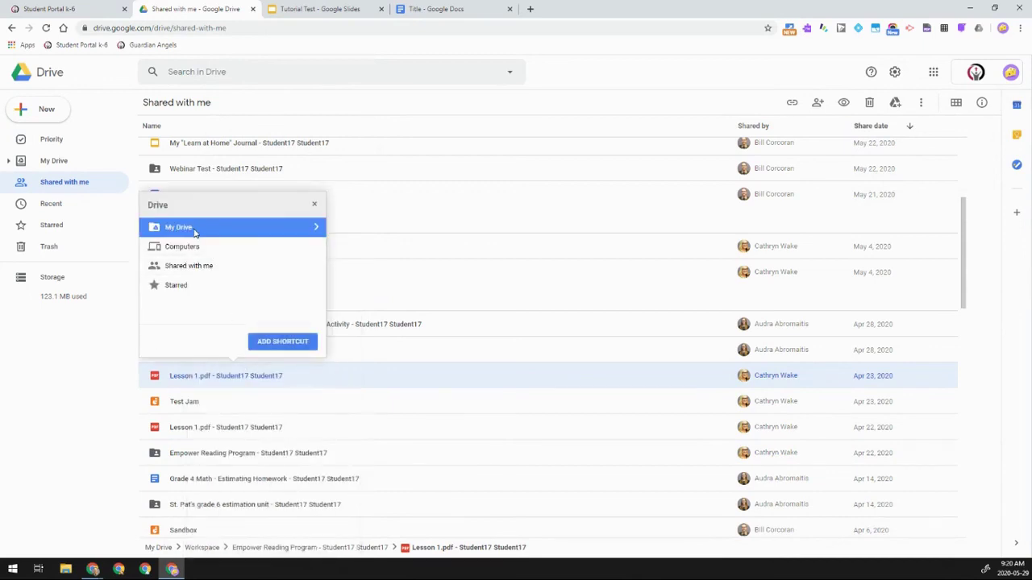
click(292, 342)
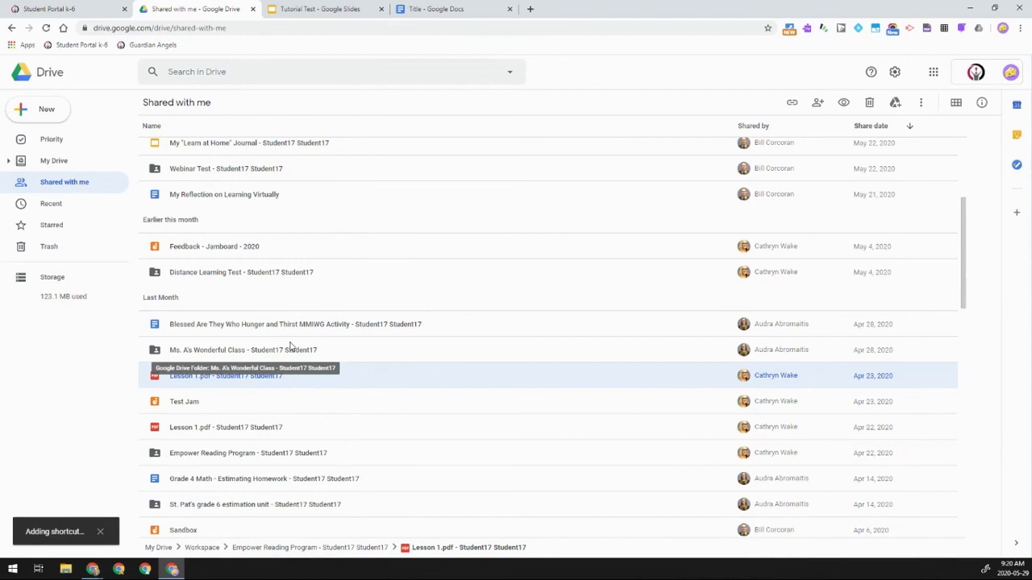
click(66, 164)
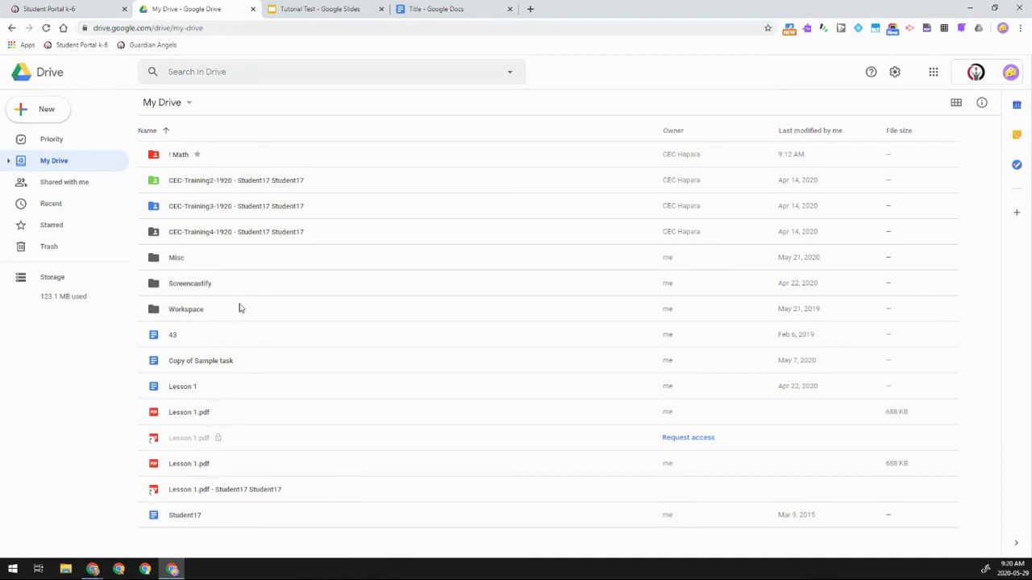
Search Drive for "tutorial" and show the full search results.
click(229, 77)
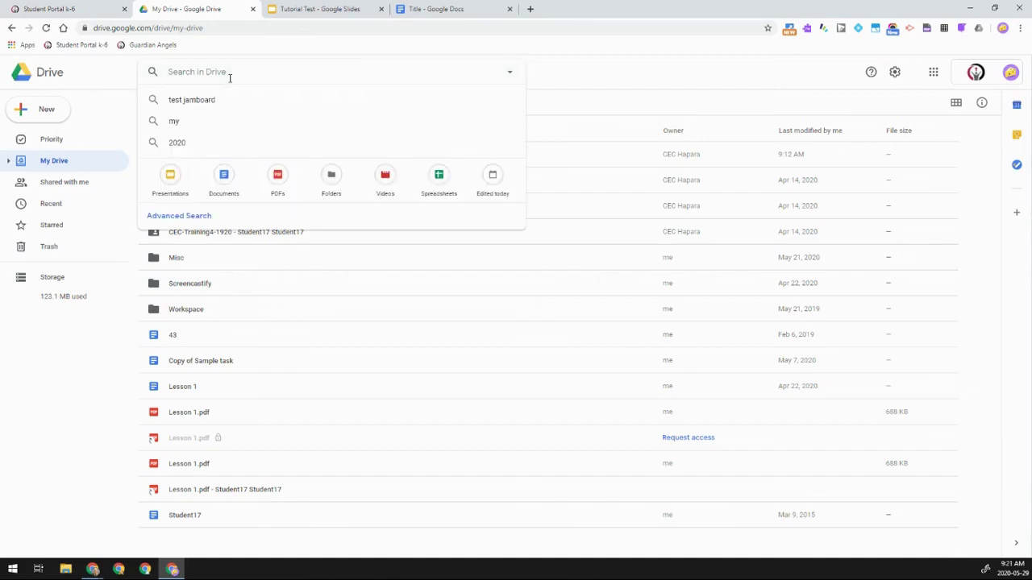
text(tut)
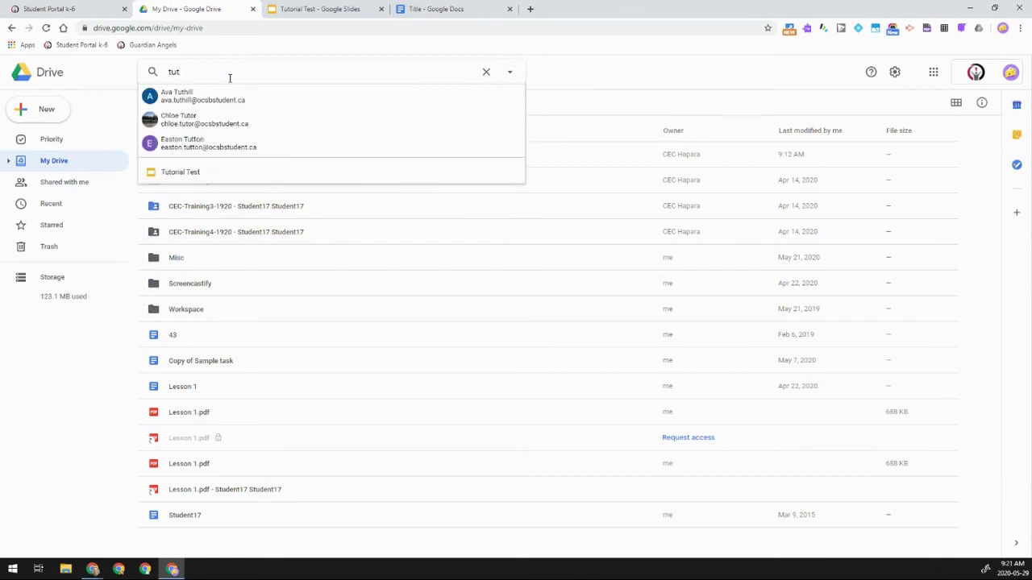
text(orial)
key(Return)
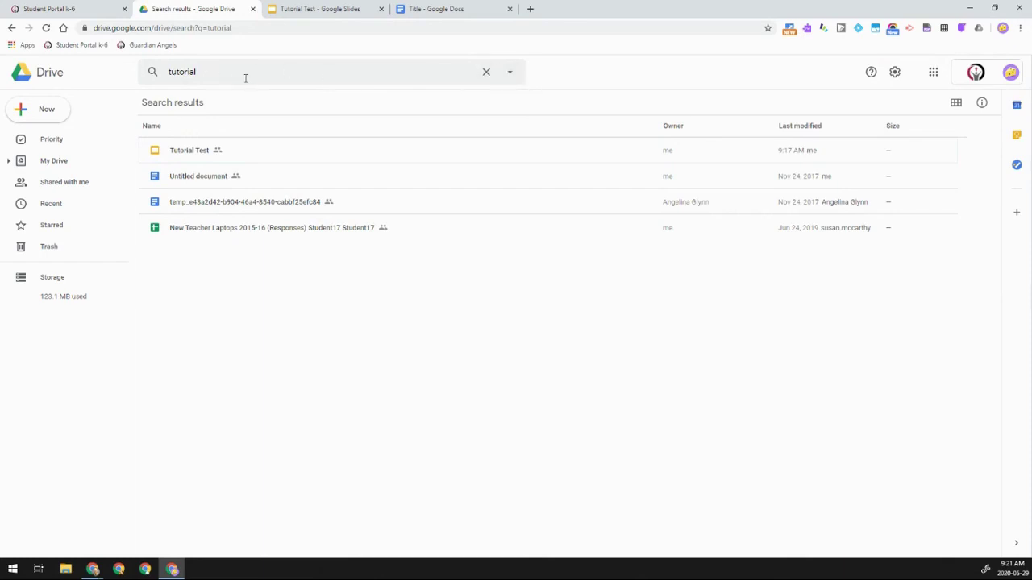
Start a new Drive search from My Drive for "tutorial", restricting the file type to Presentations.
click(44, 160)
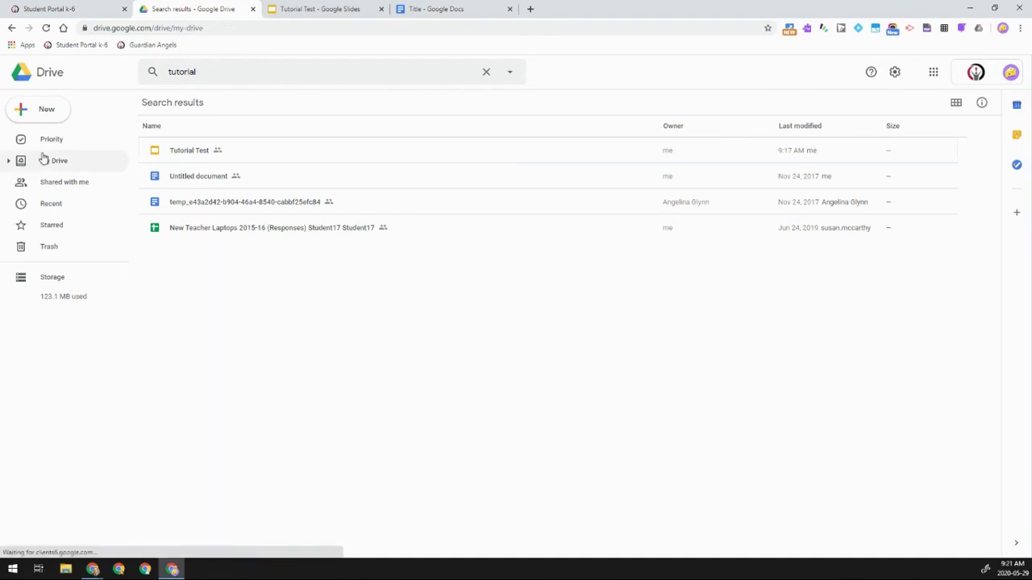
click(196, 73)
text(tut)
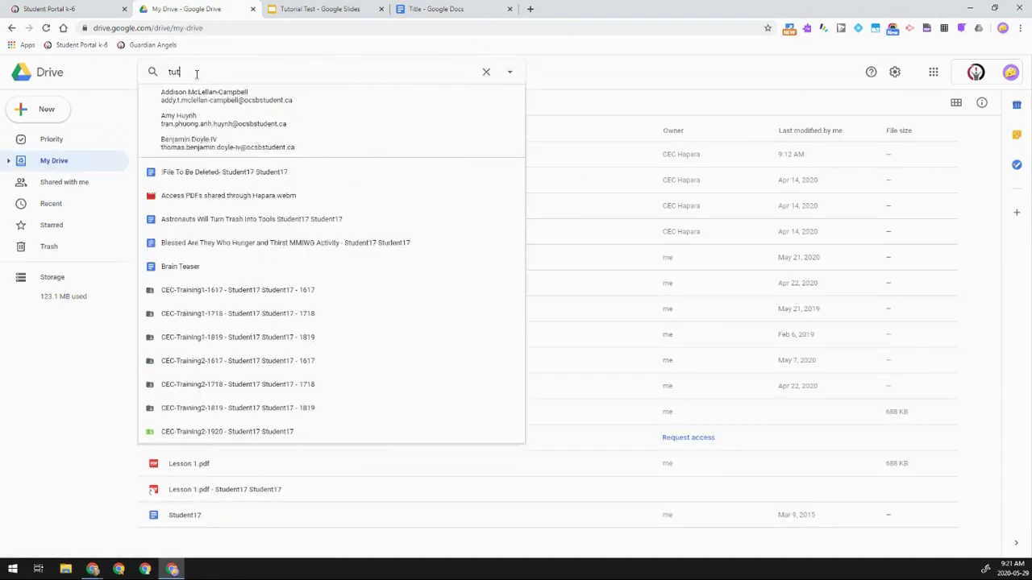
text(orial)
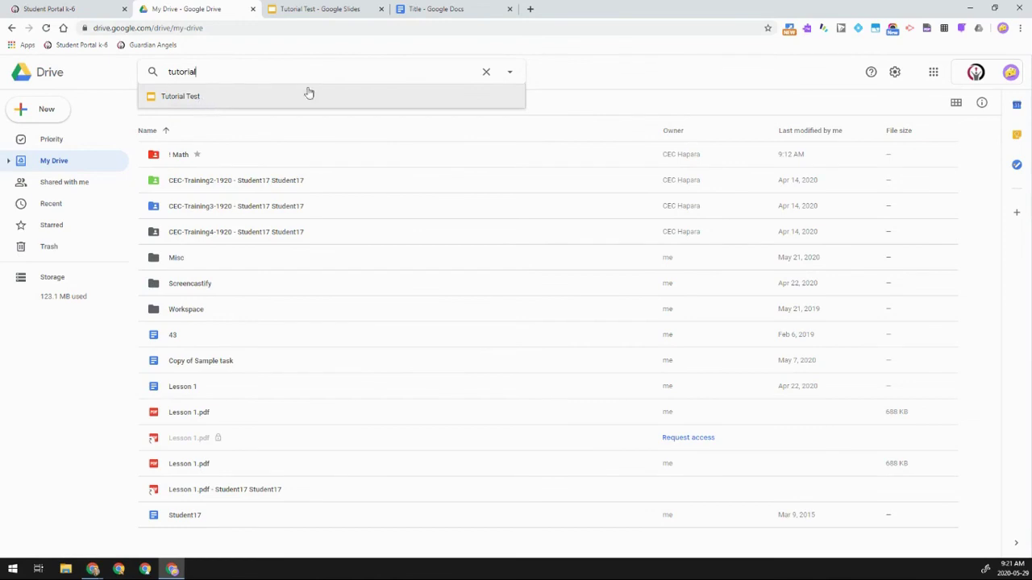
click(512, 75)
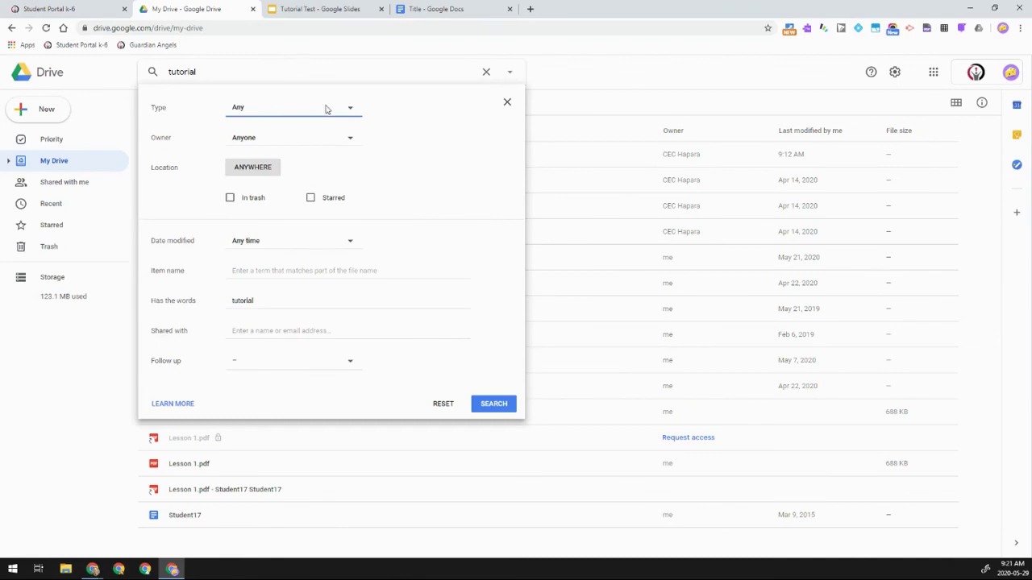
click(348, 114)
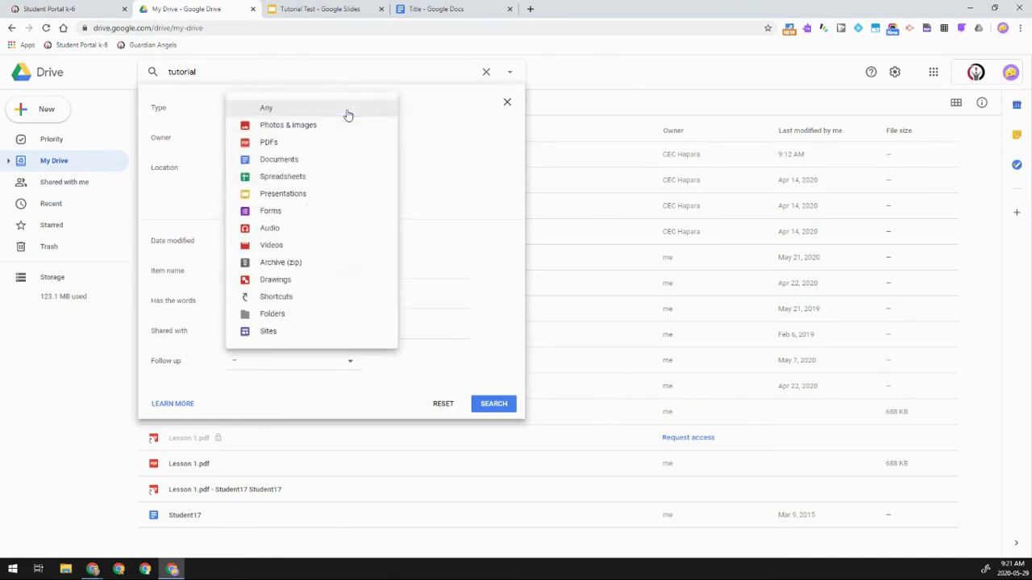
click(292, 198)
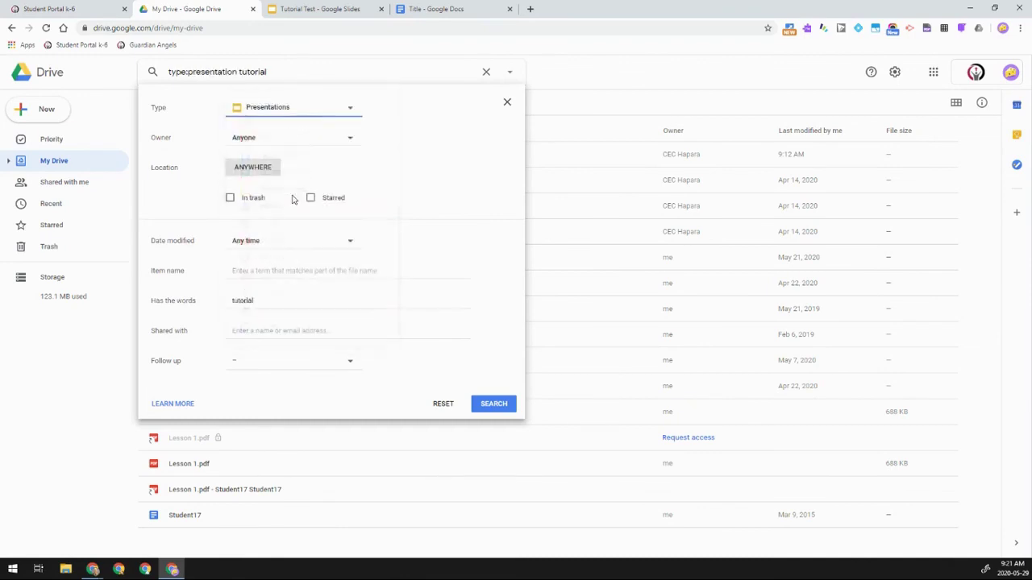
click(500, 407)
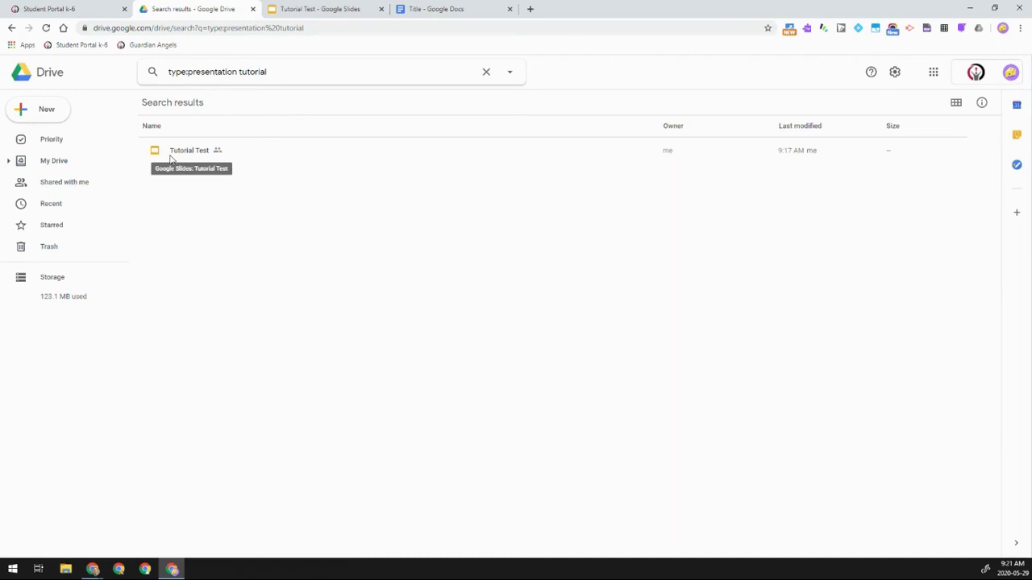
Leave the search results for My Drive, and view the list of recent files.
click(56, 161)
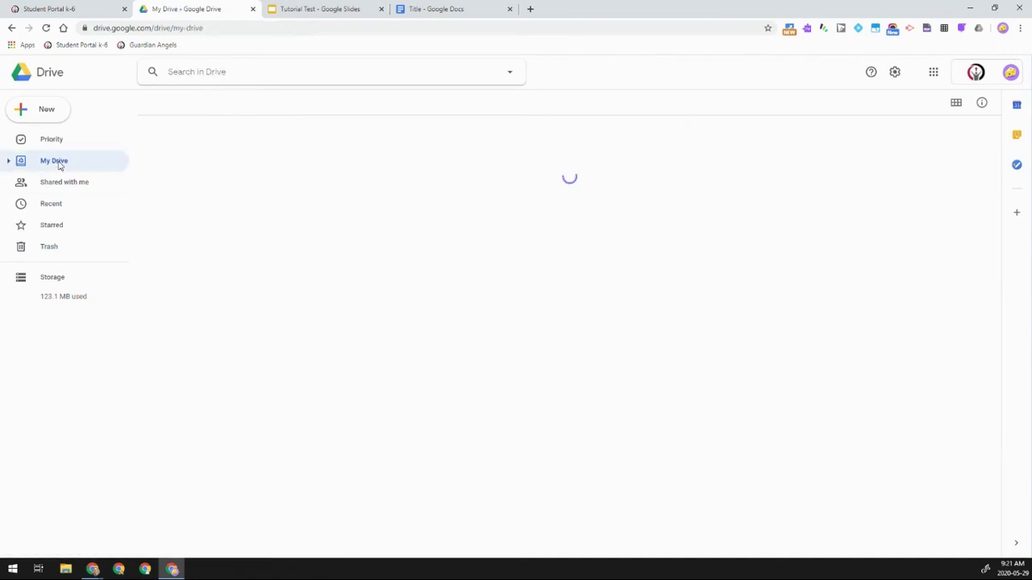
click(65, 206)
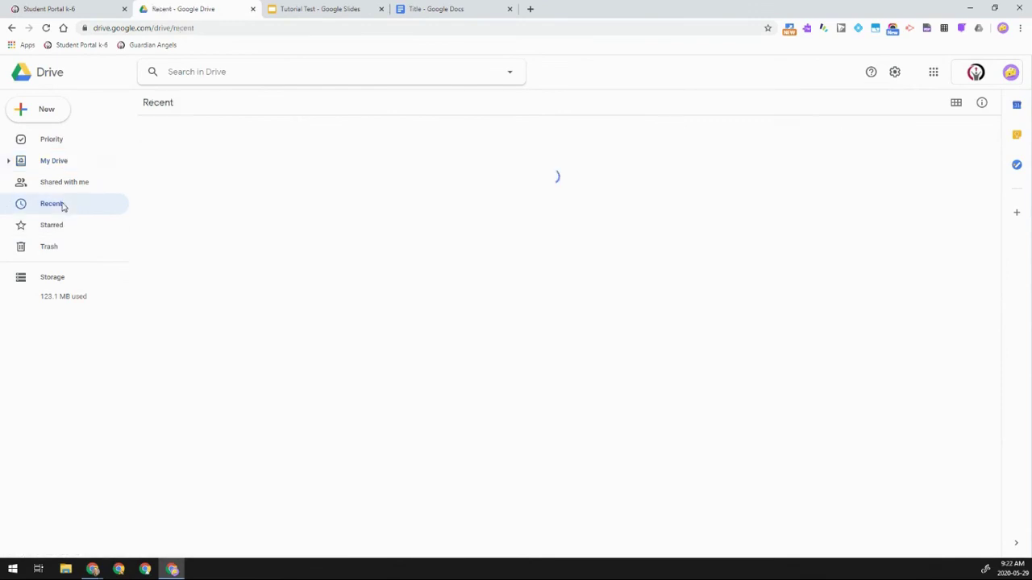